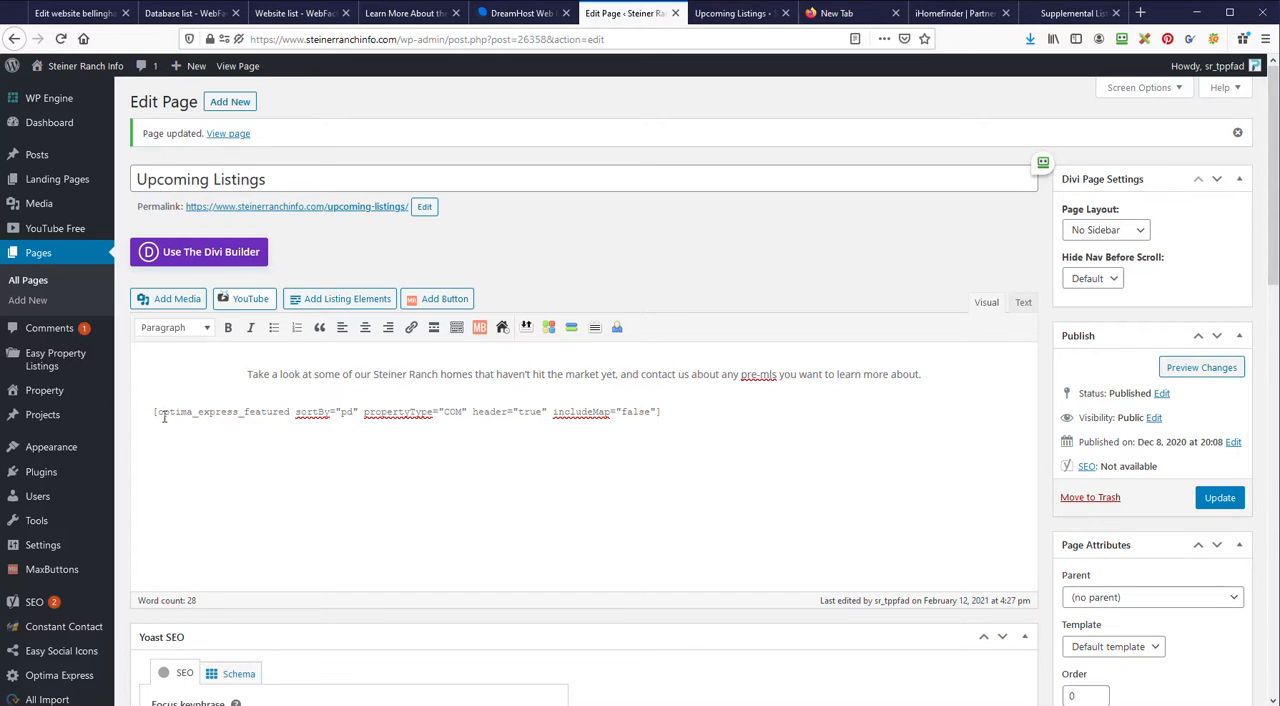
pyautogui.scroll(-3, 70, 560)
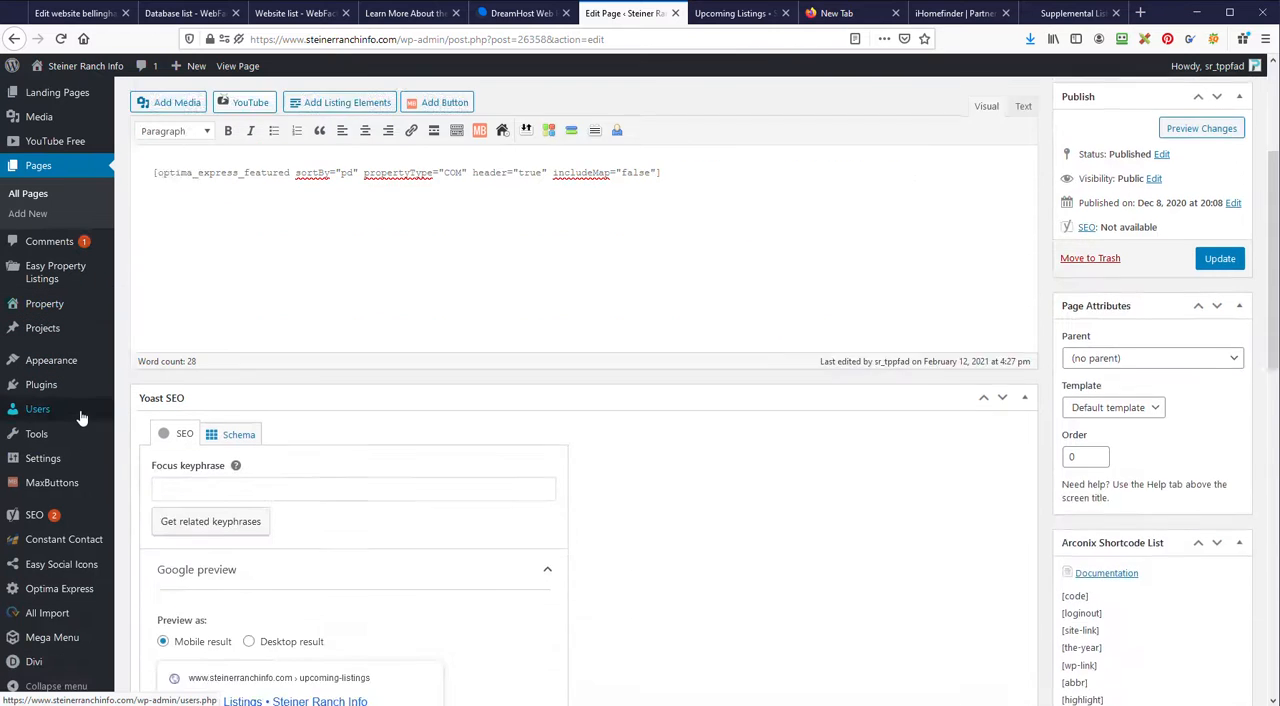
pyautogui.moveTo(59, 594)
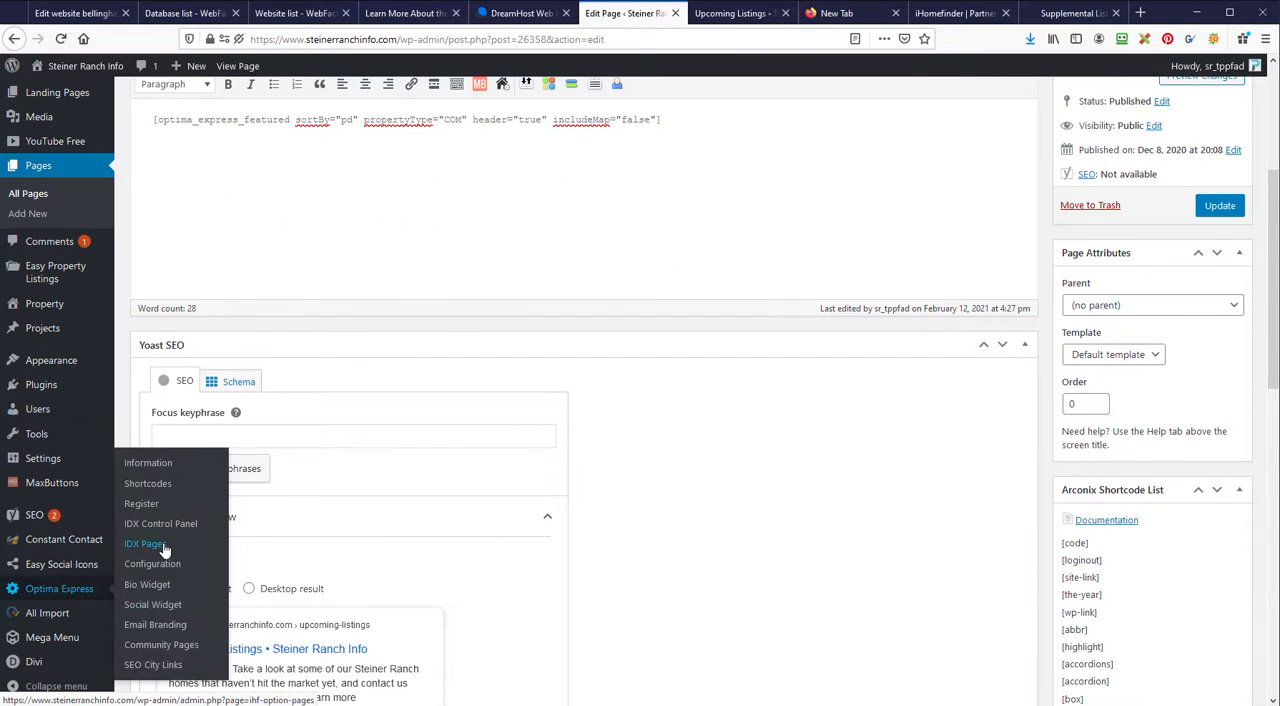
pyautogui.scroll(3, 163, 543)
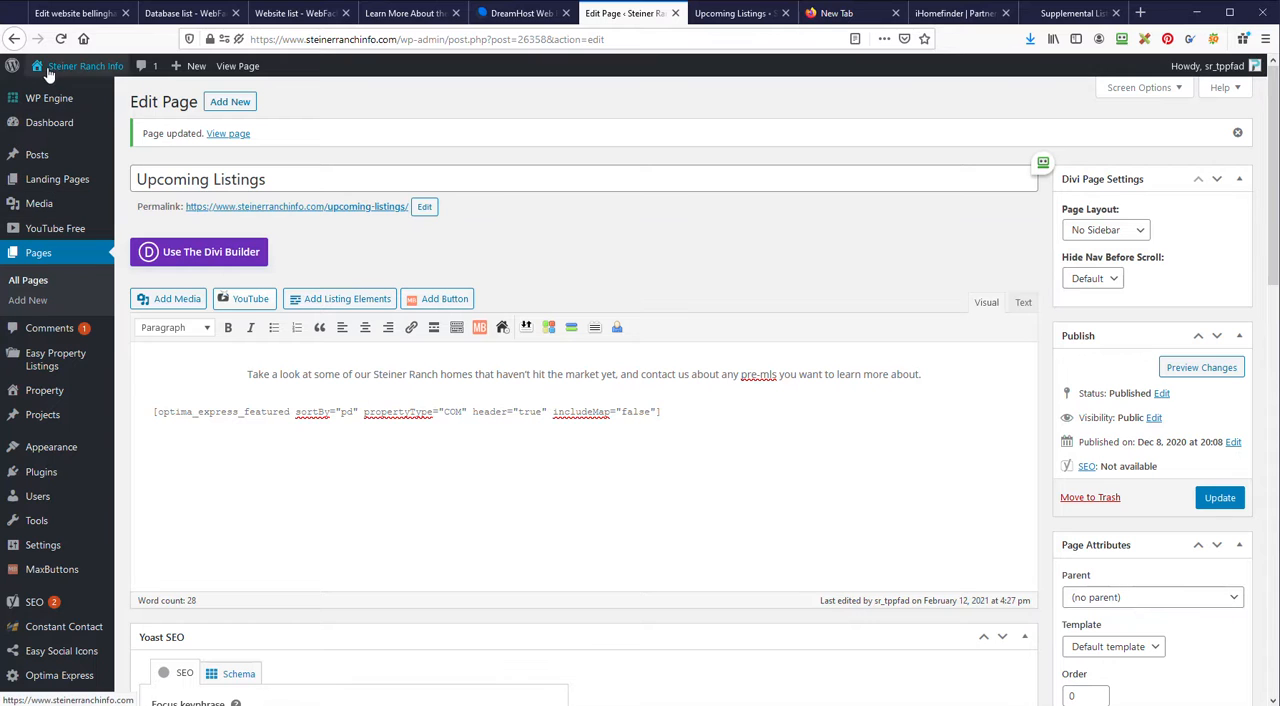
pyautogui.scroll(-3, 45, 590)
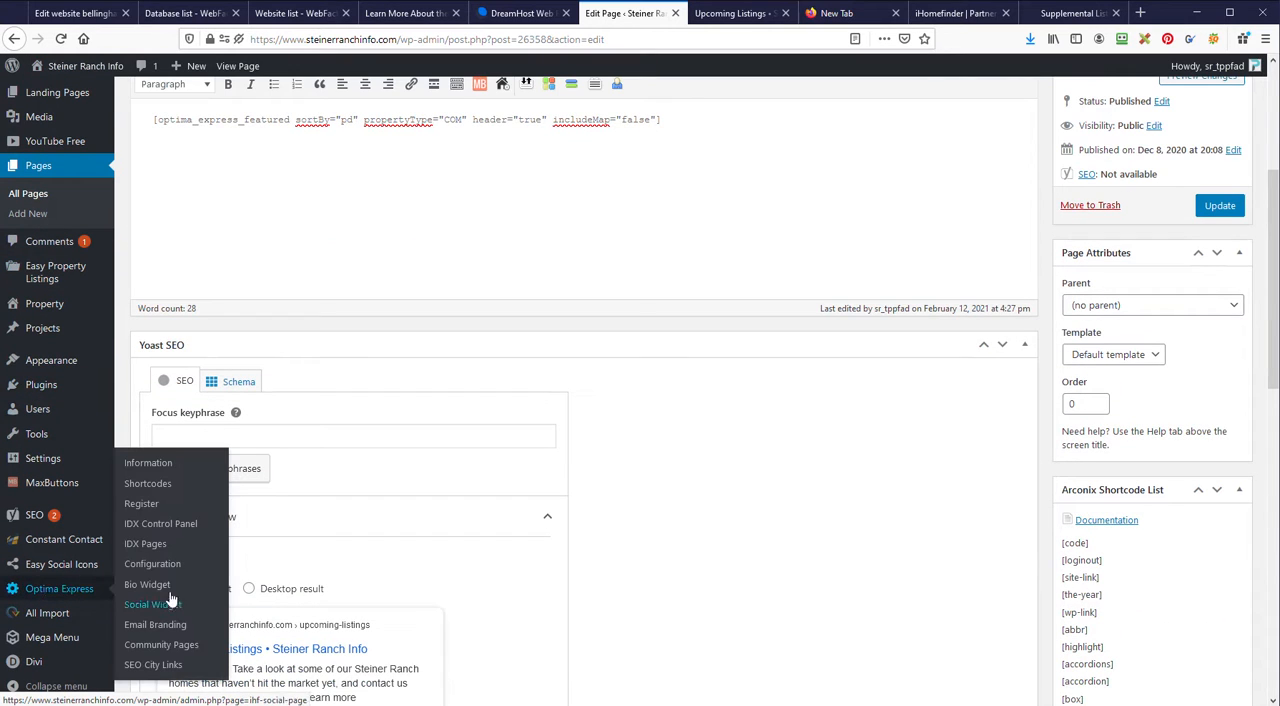
# Step: Open the Supplemental listings in the iHomefinder account and look at the property types offered for a new supplemental listing
pyautogui.click(1072, 13)
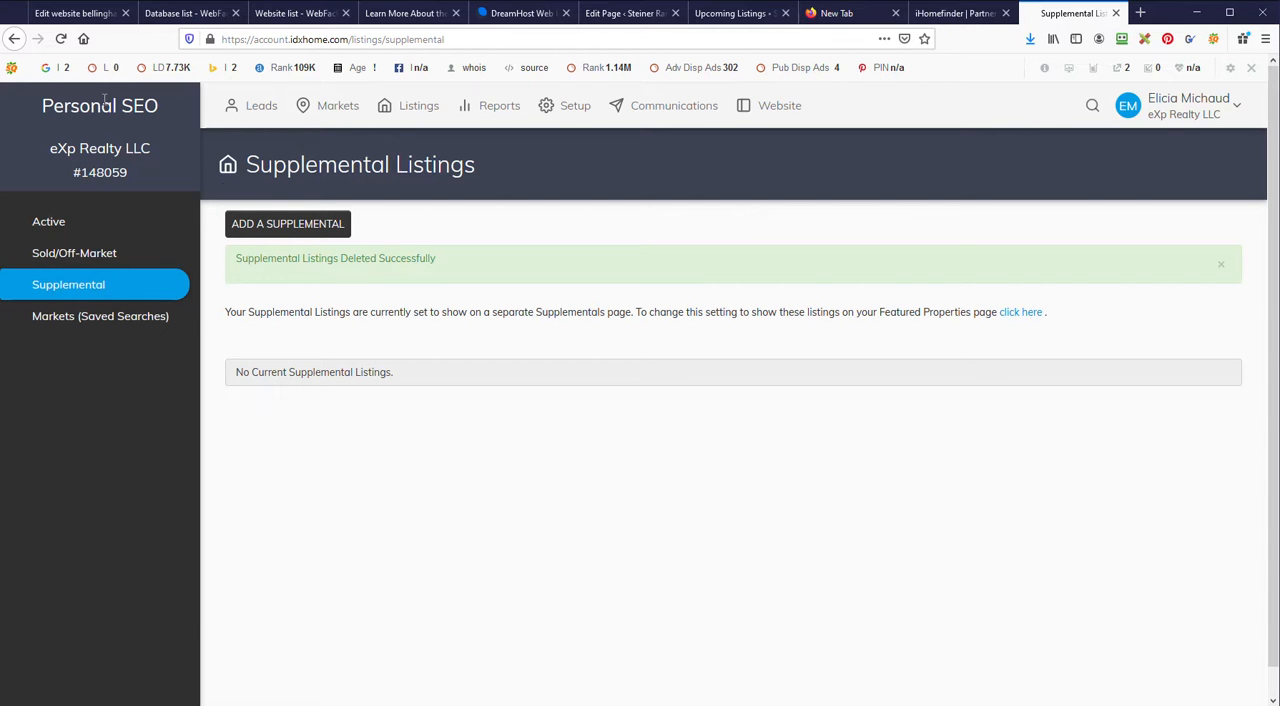
pyautogui.click(252, 105)
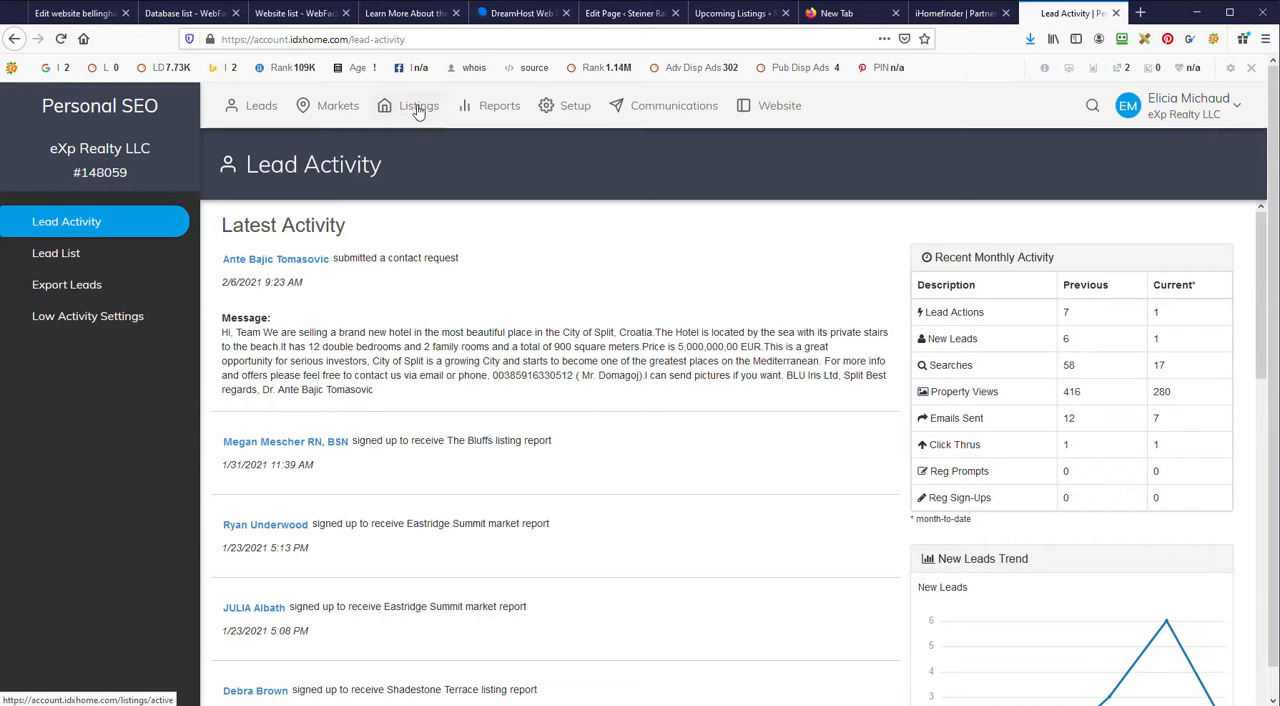
pyautogui.click(418, 108)
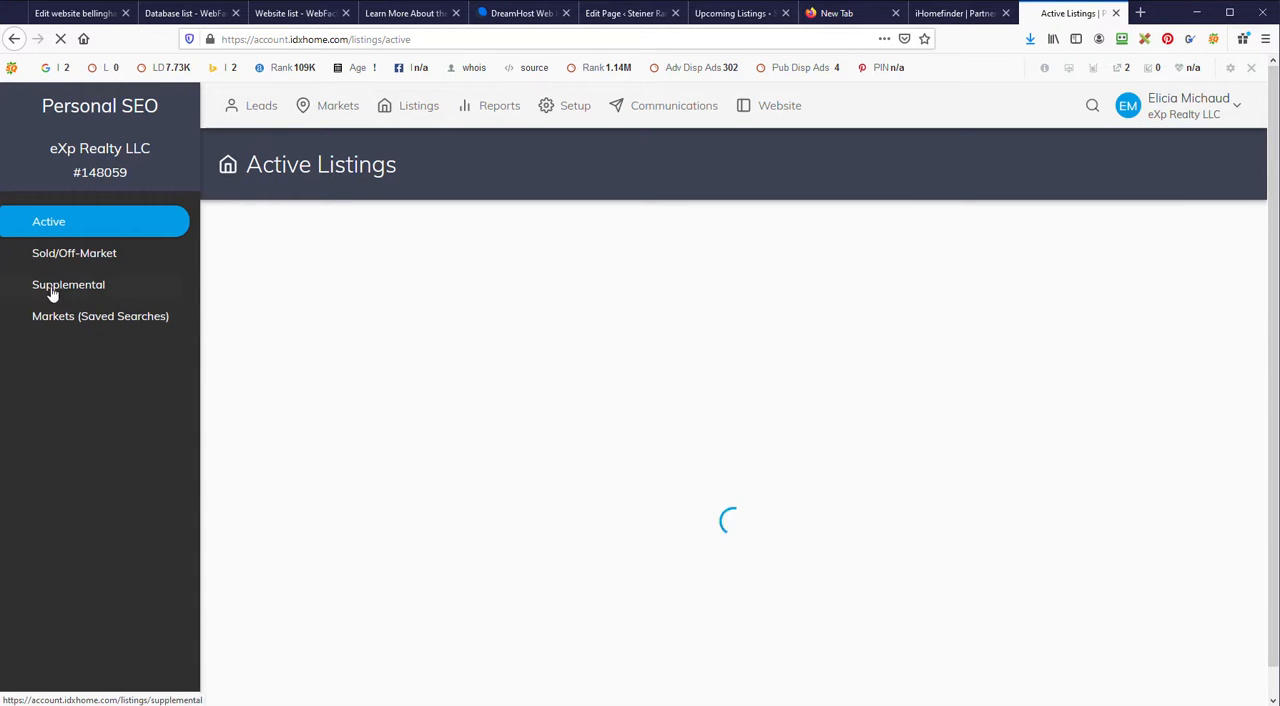
pyautogui.click(88, 290)
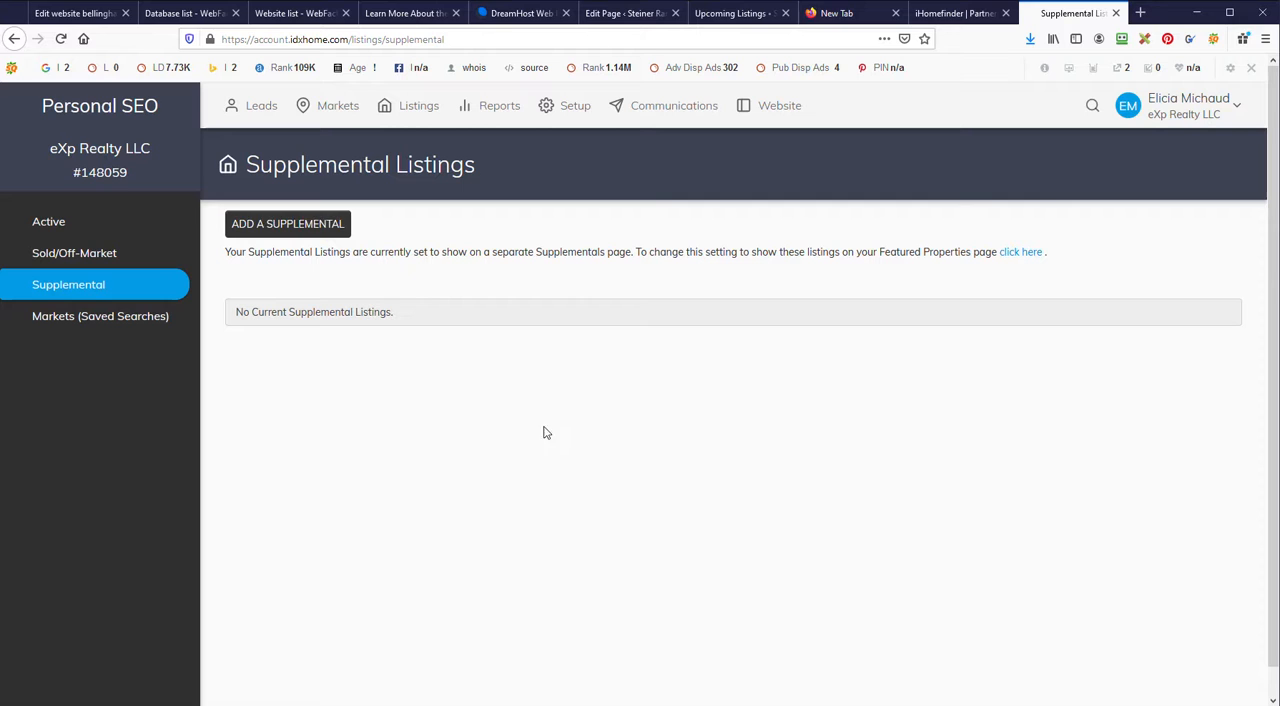
pyautogui.click(318, 226)
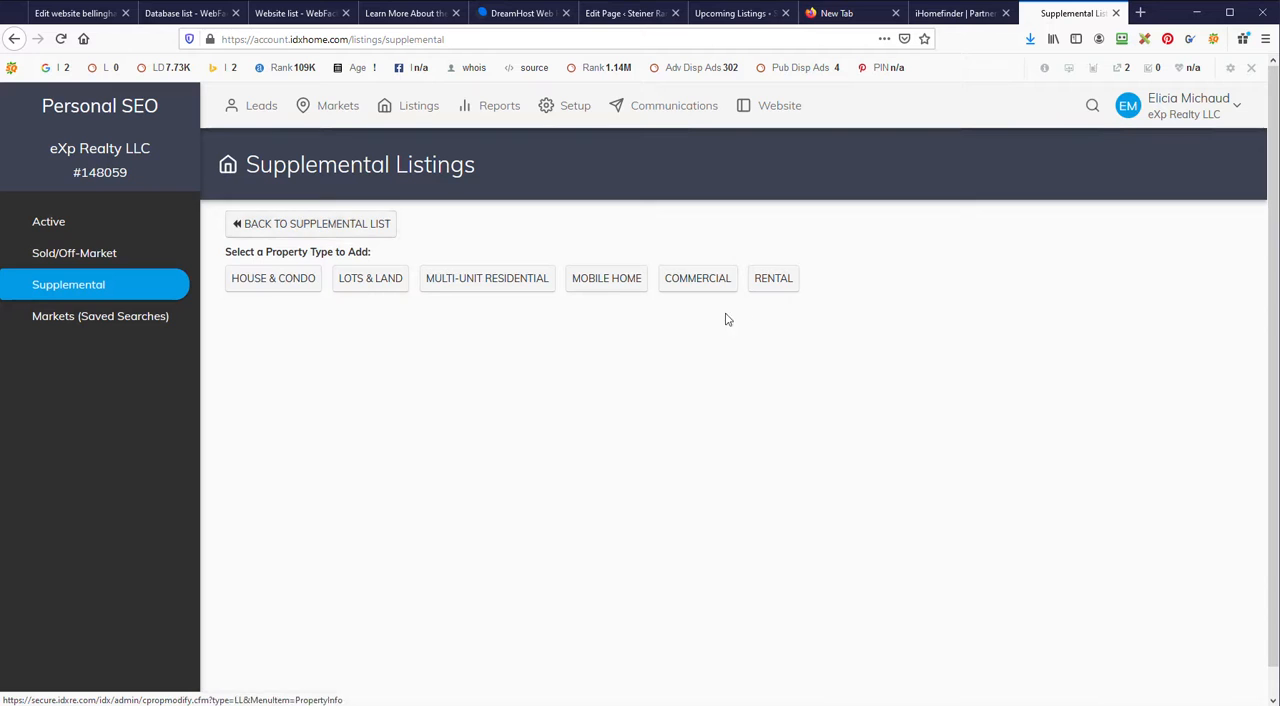
pyautogui.click(13, 42)
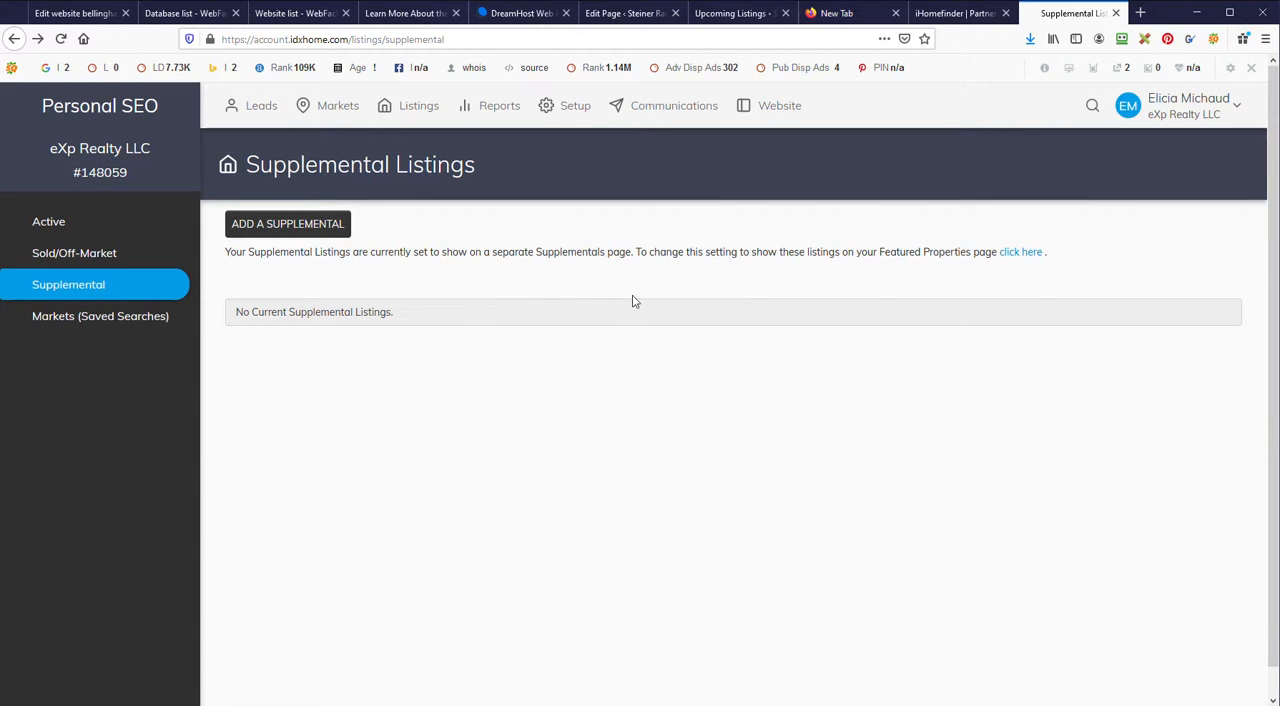
# Step: In the results settings, display listings as List, sort featured listings by Property Type, City, Street Number, Street Name, and save
pyautogui.click(1020, 252)
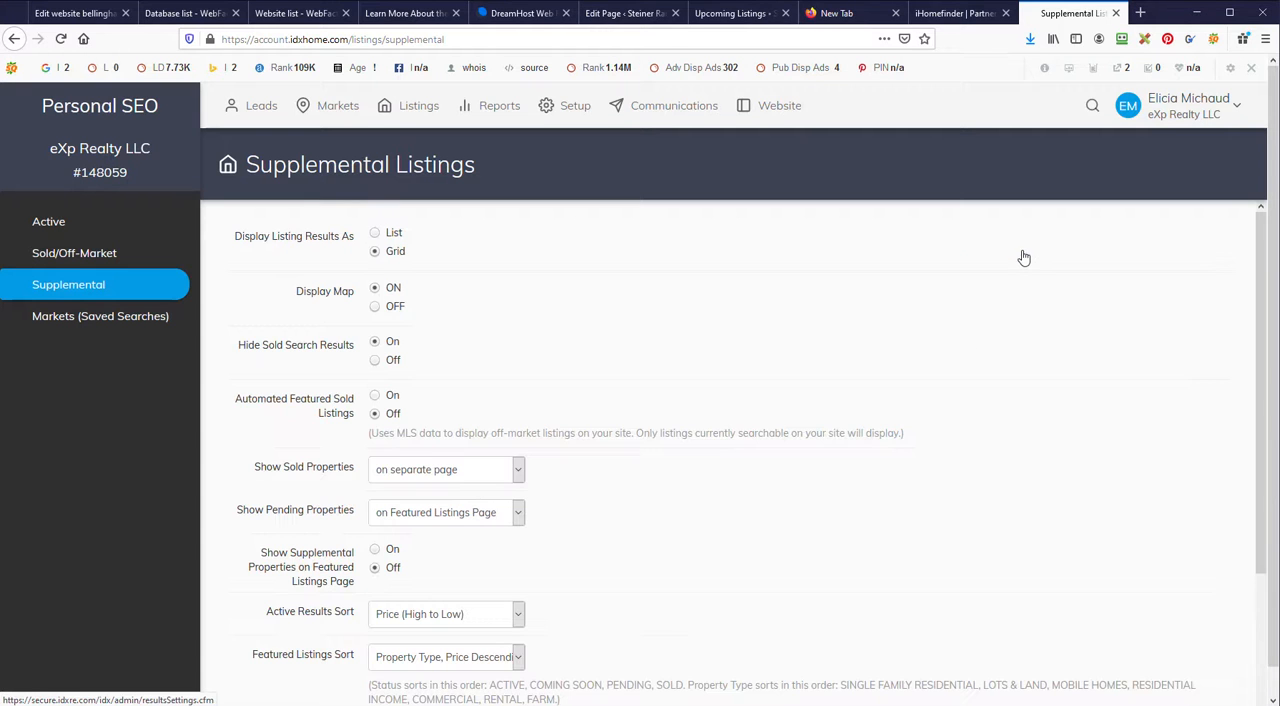
pyautogui.click(374, 232)
pyautogui.scroll(-1, 346, 361)
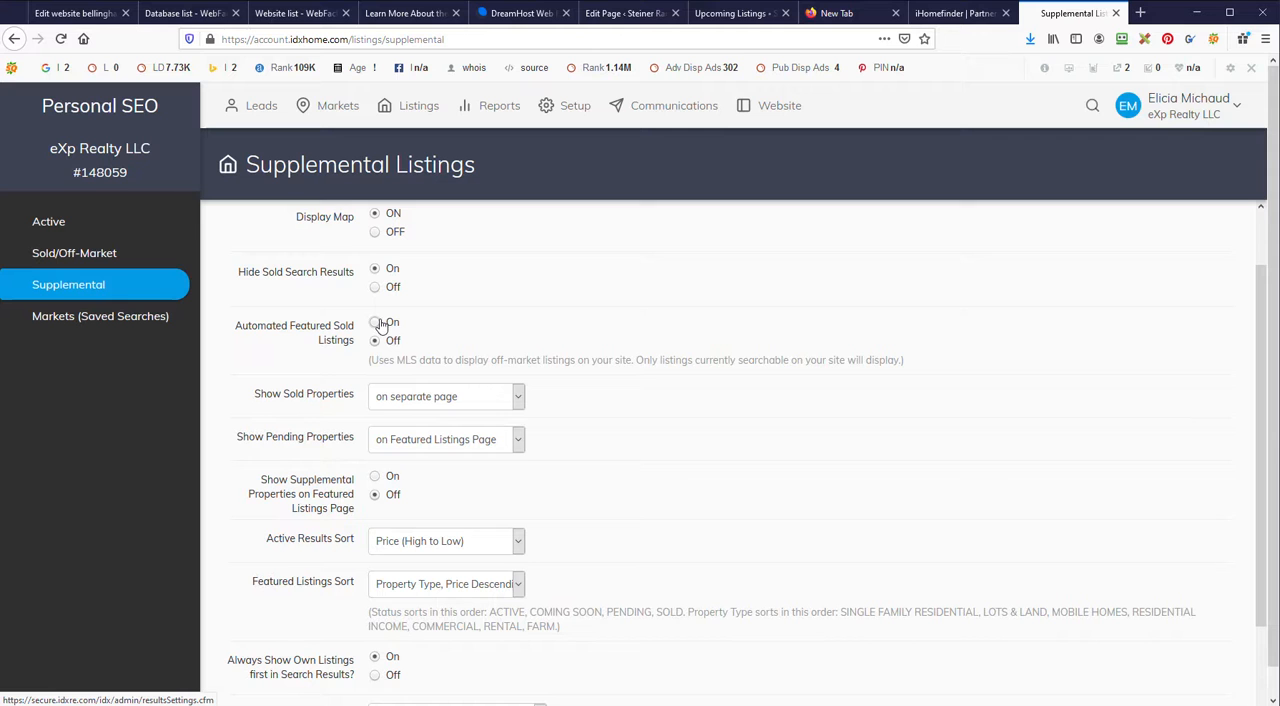
pyautogui.scroll(-2, 305, 287)
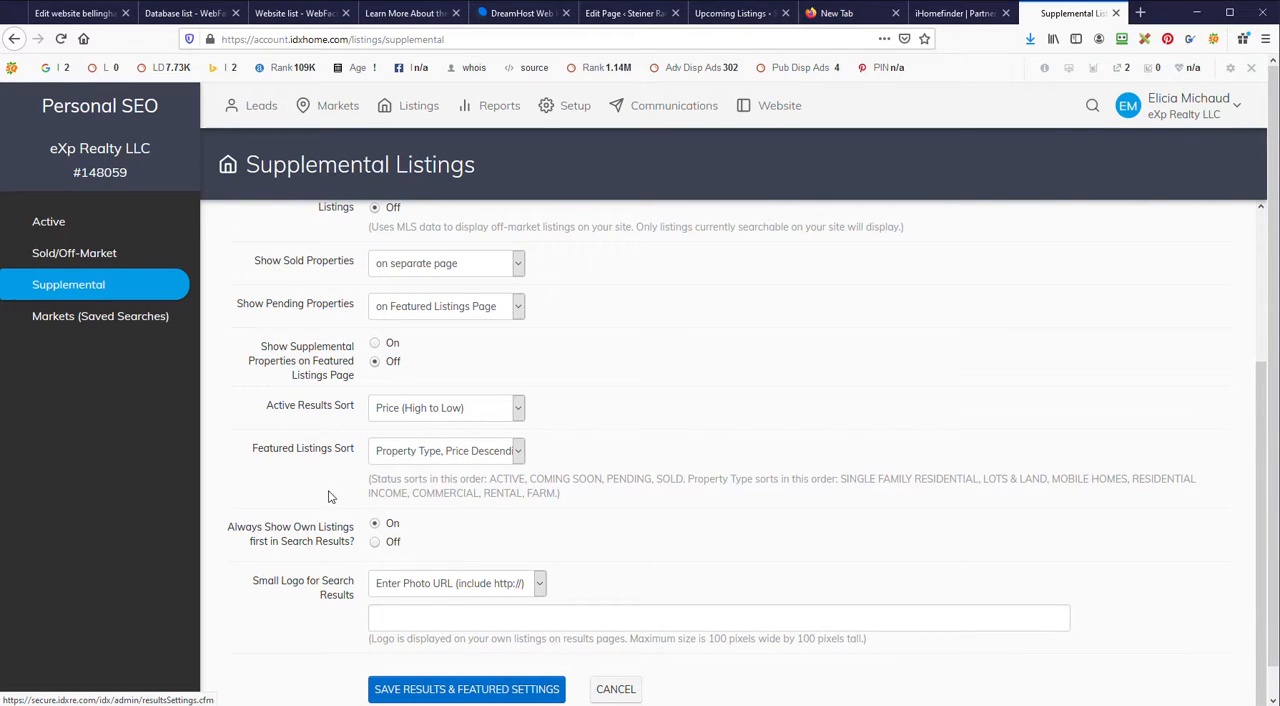
pyautogui.click(419, 455)
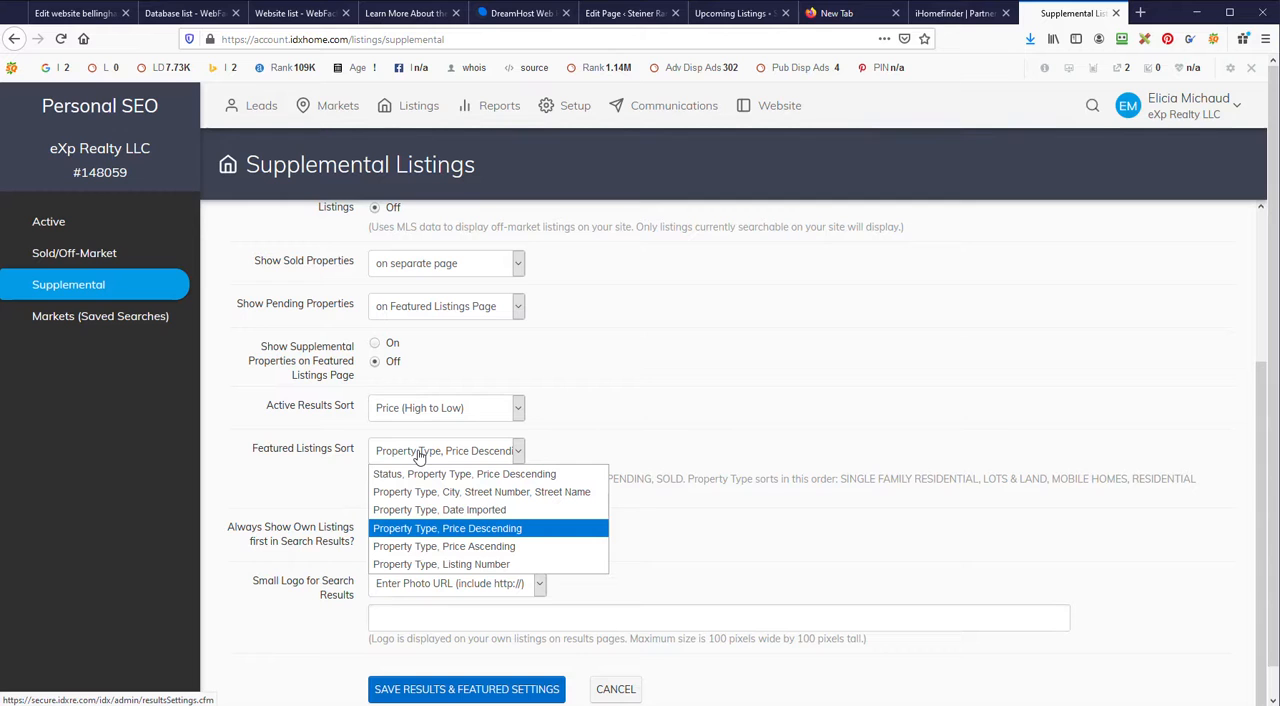
pyautogui.click(474, 497)
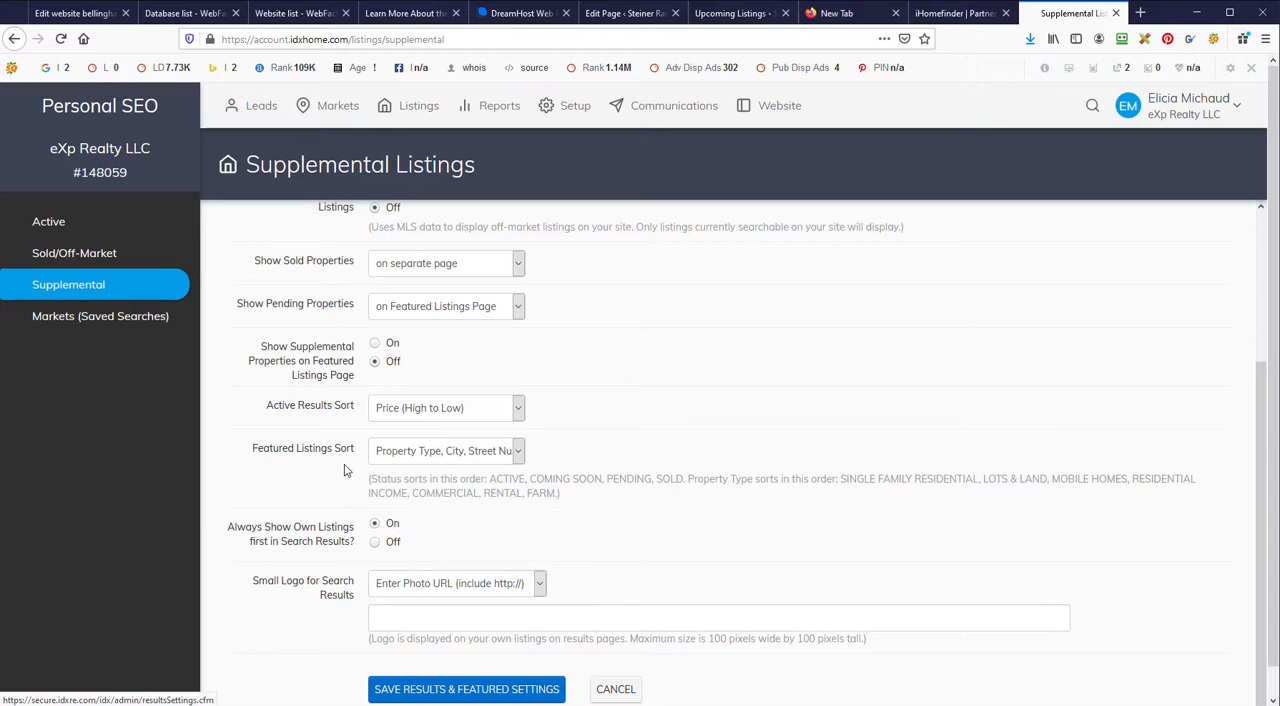
pyautogui.scroll(-1, 340, 450)
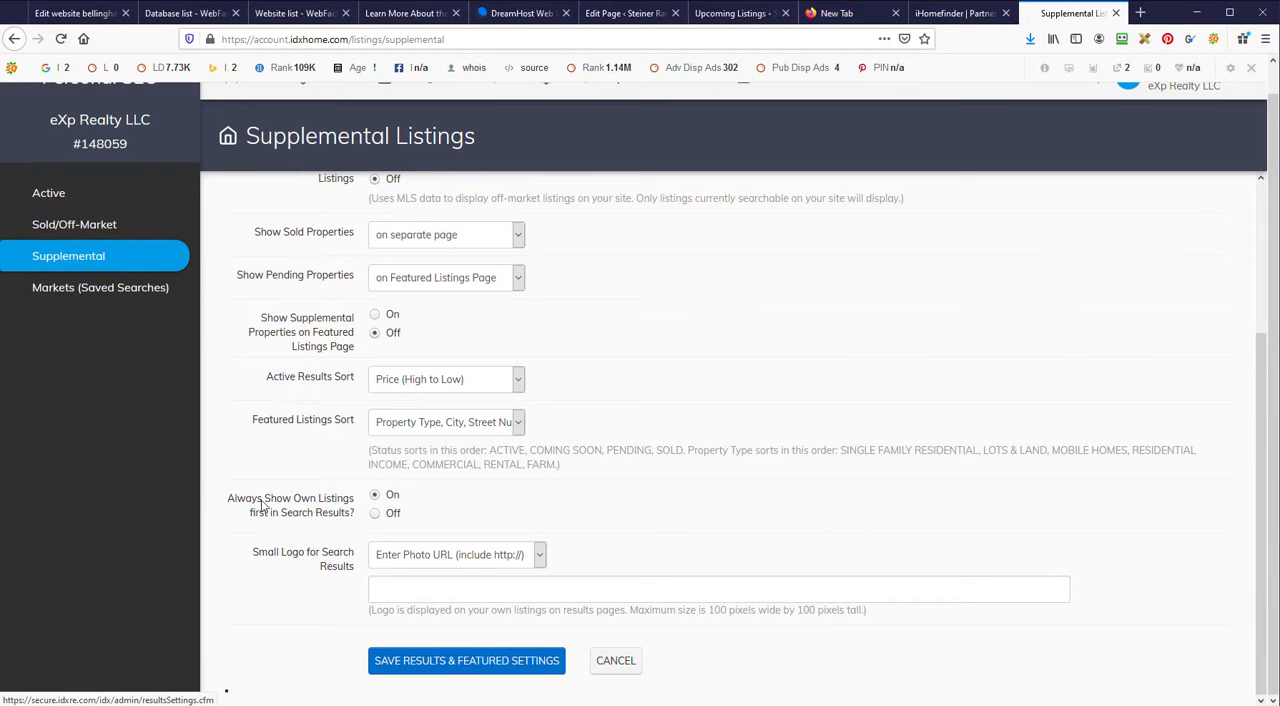
pyautogui.click(466, 660)
# Step: Set Featured Listings Sort to Status, Property Type, Price Descending and save the results and featured settings
pyautogui.scroll(4, 389, 374)
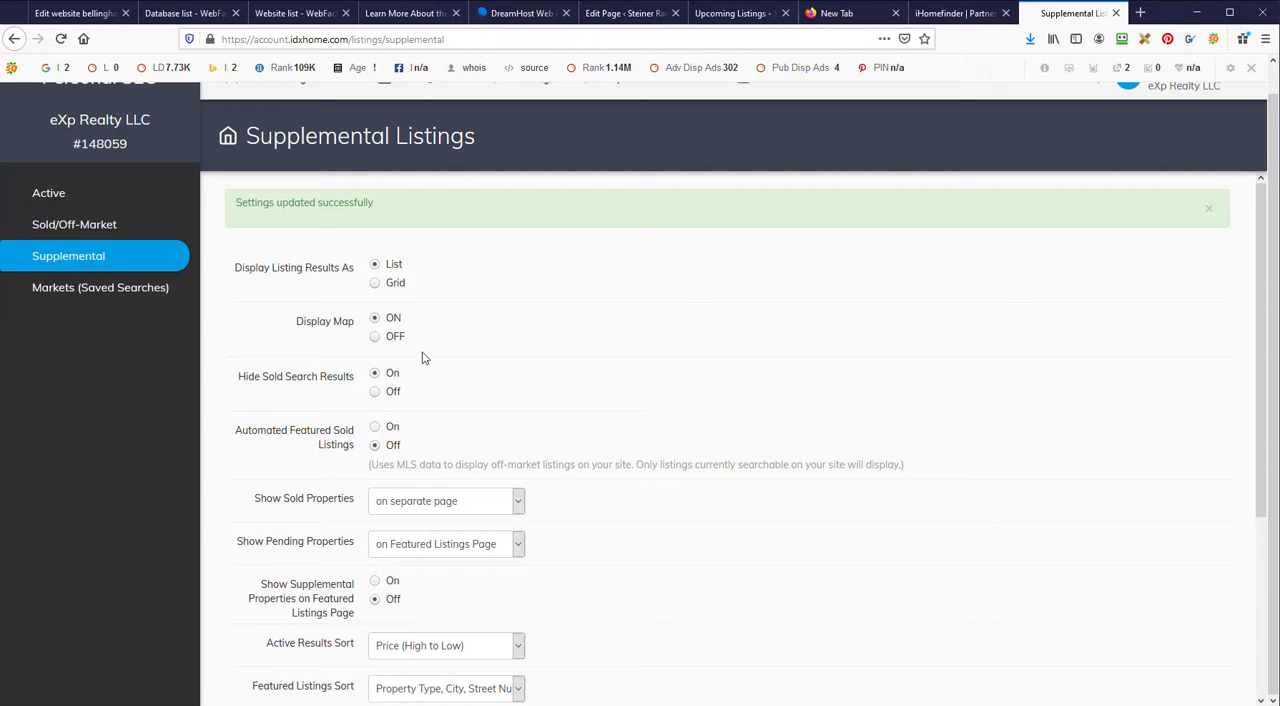
pyautogui.scroll(-2, 430, 396)
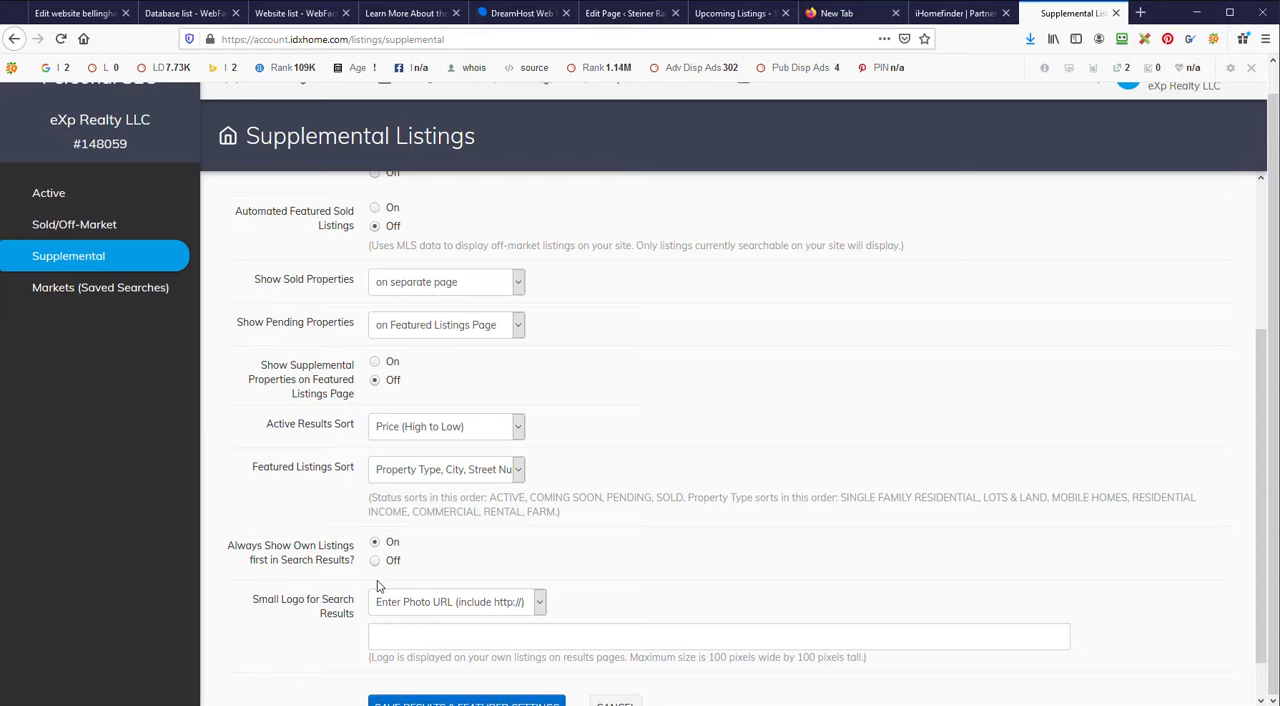
pyautogui.click(387, 479)
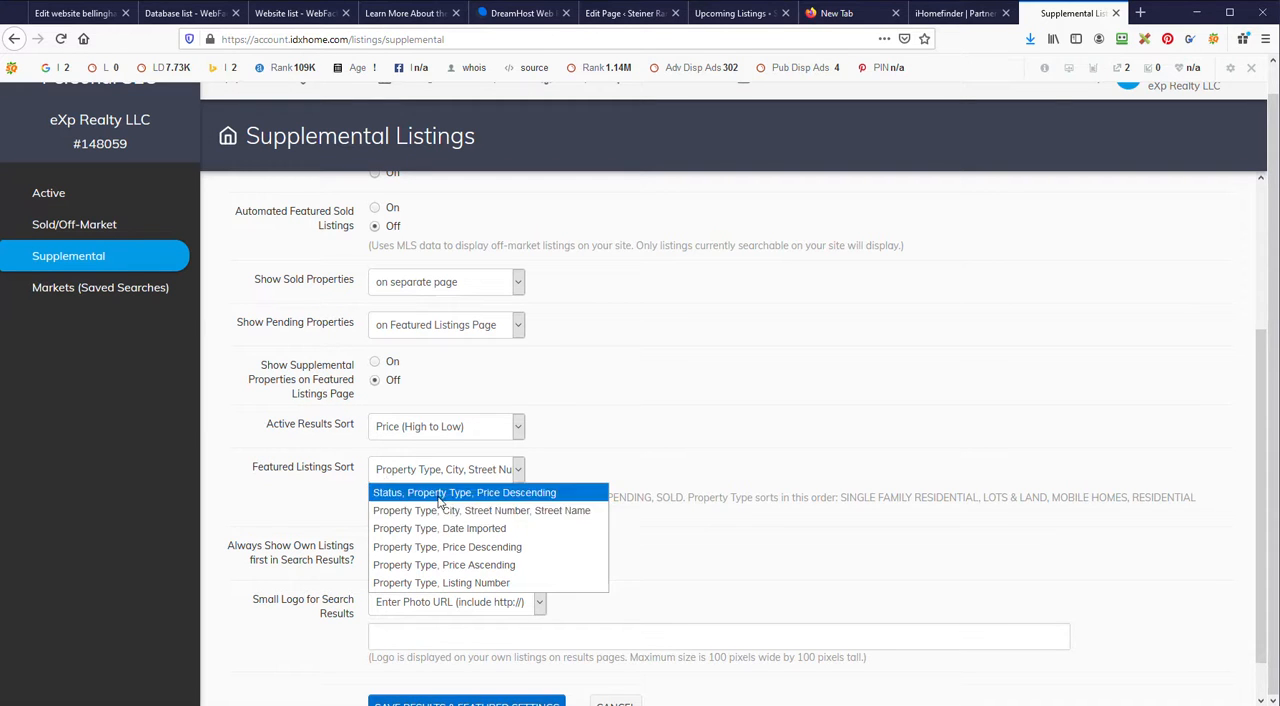
pyautogui.click(511, 493)
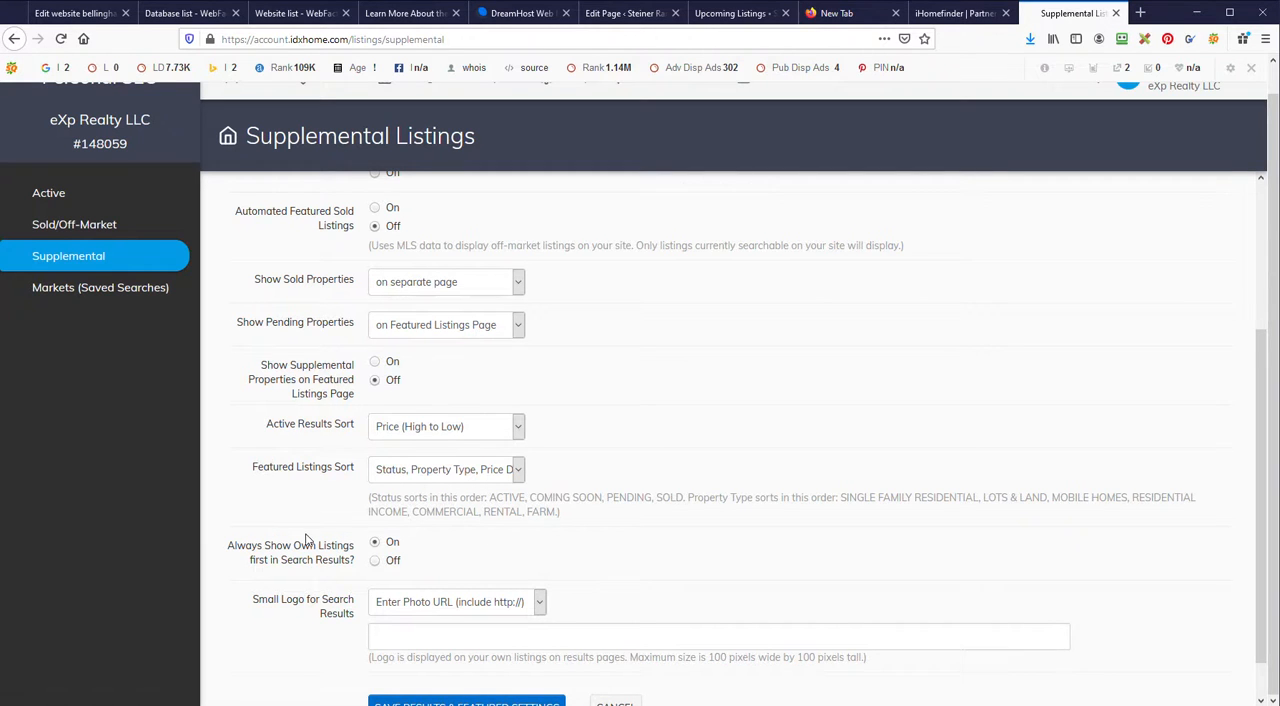
pyautogui.scroll(-1, 308, 538)
pyautogui.click(449, 660)
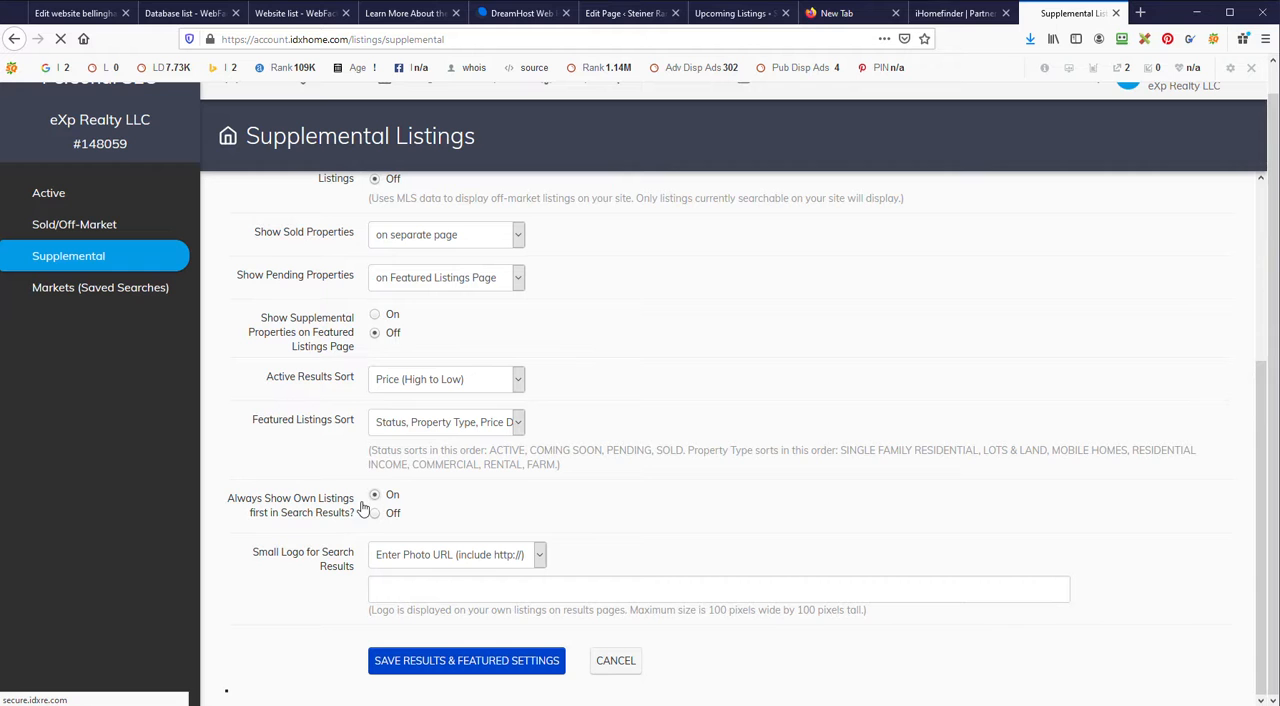
# Step: Check the published Upcoming Listings page and return to its WordPress editor
pyautogui.click(733, 11)
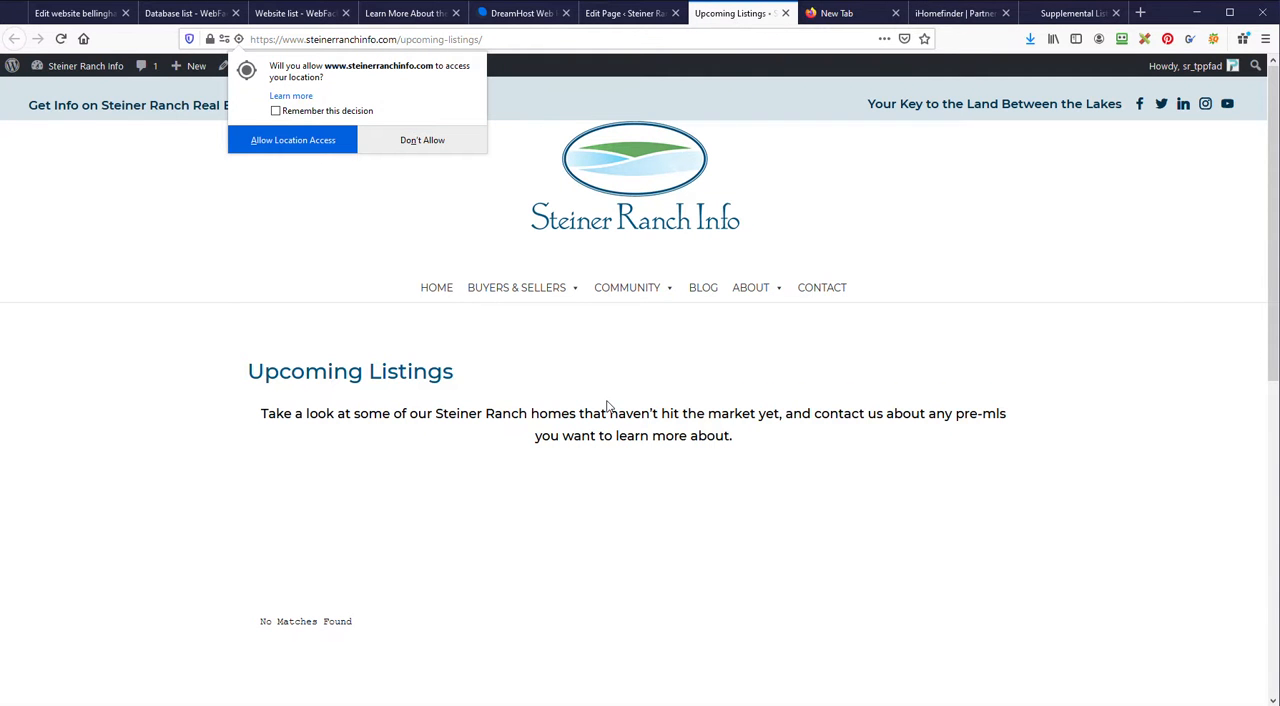
pyautogui.click(615, 13)
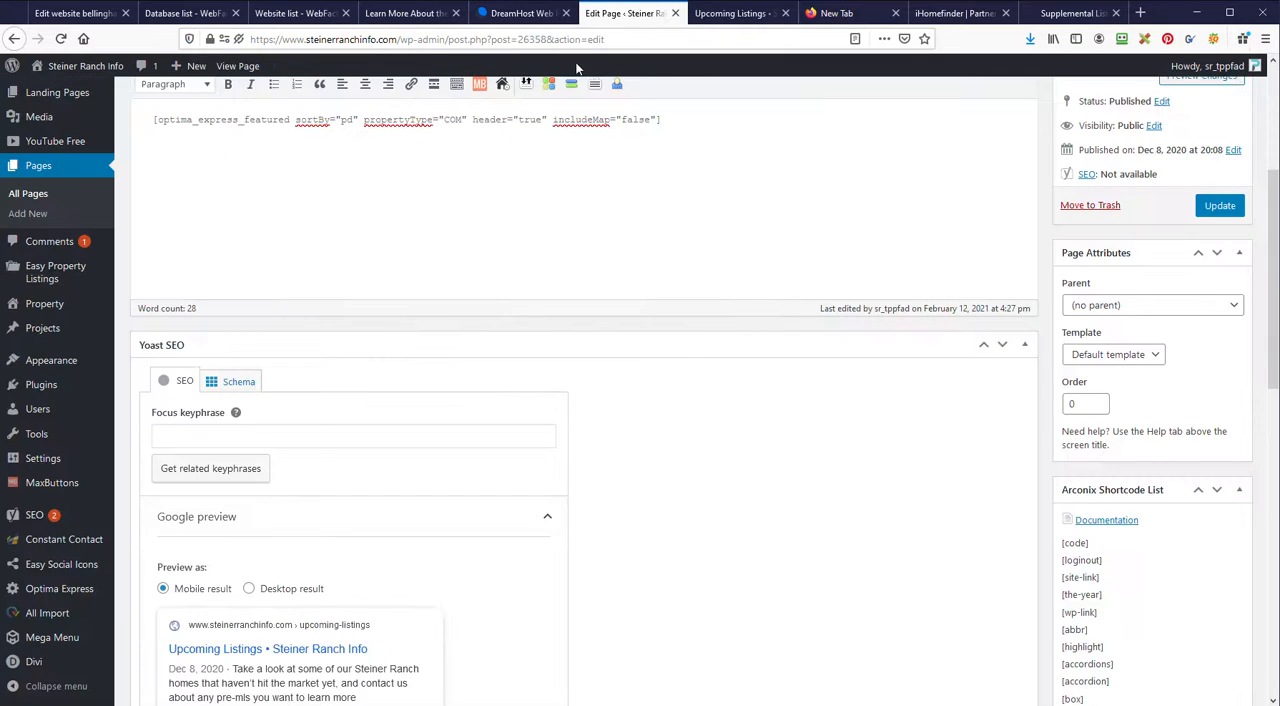
pyautogui.scroll(3, 459, 253)
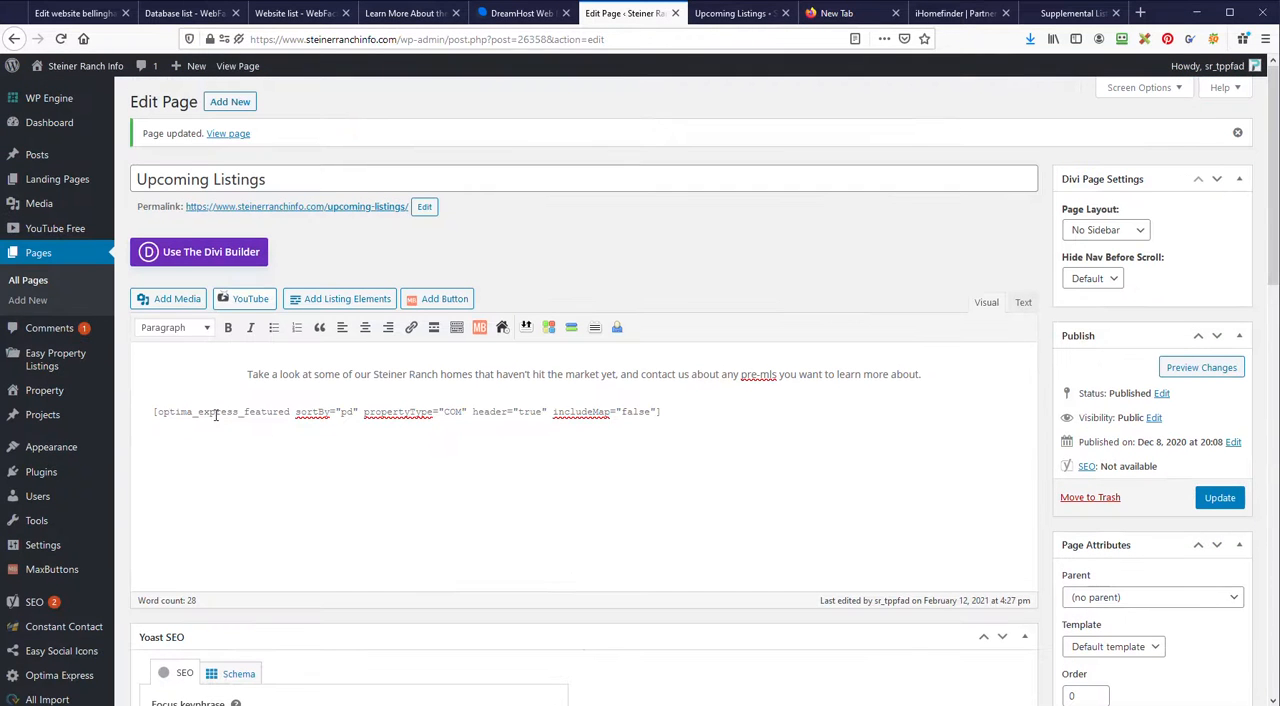
# Step: Start a line below the optima_express_featured shortcode and look at the Listing Gallery types in the shortcode inserter without inserting one
pyautogui.click(680, 415)
pyautogui.press('Return')
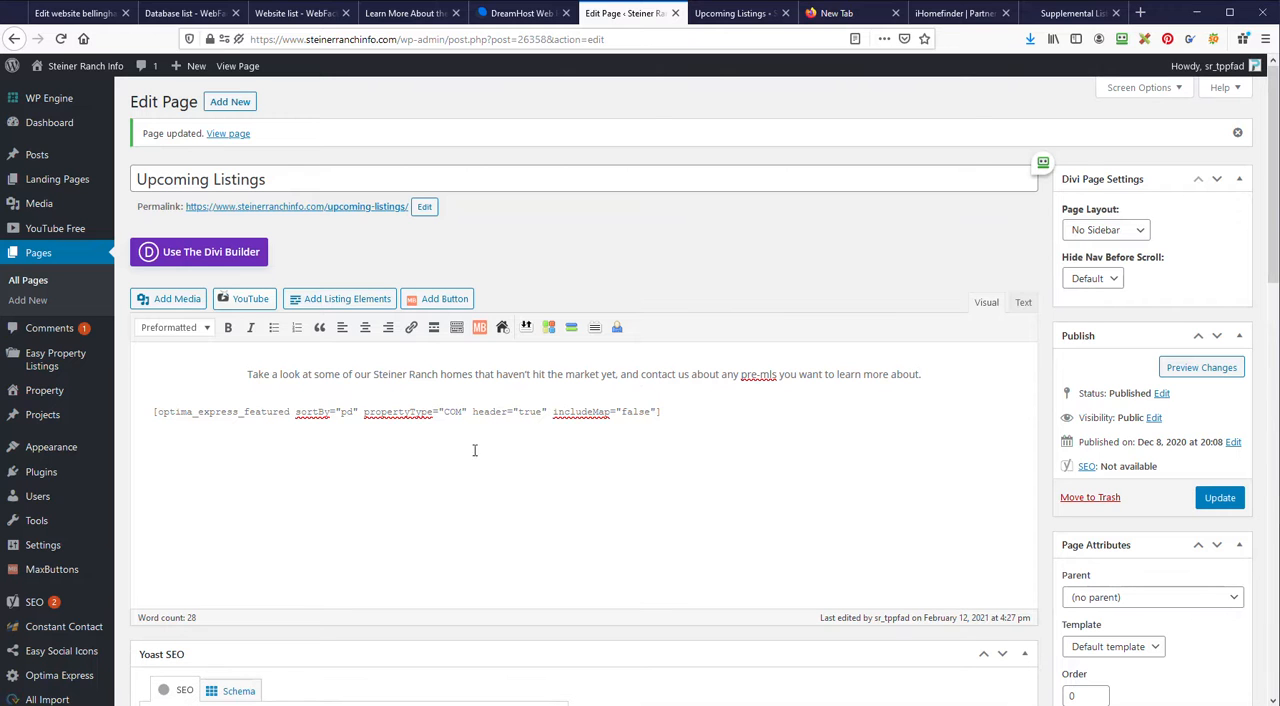
pyautogui.click(502, 327)
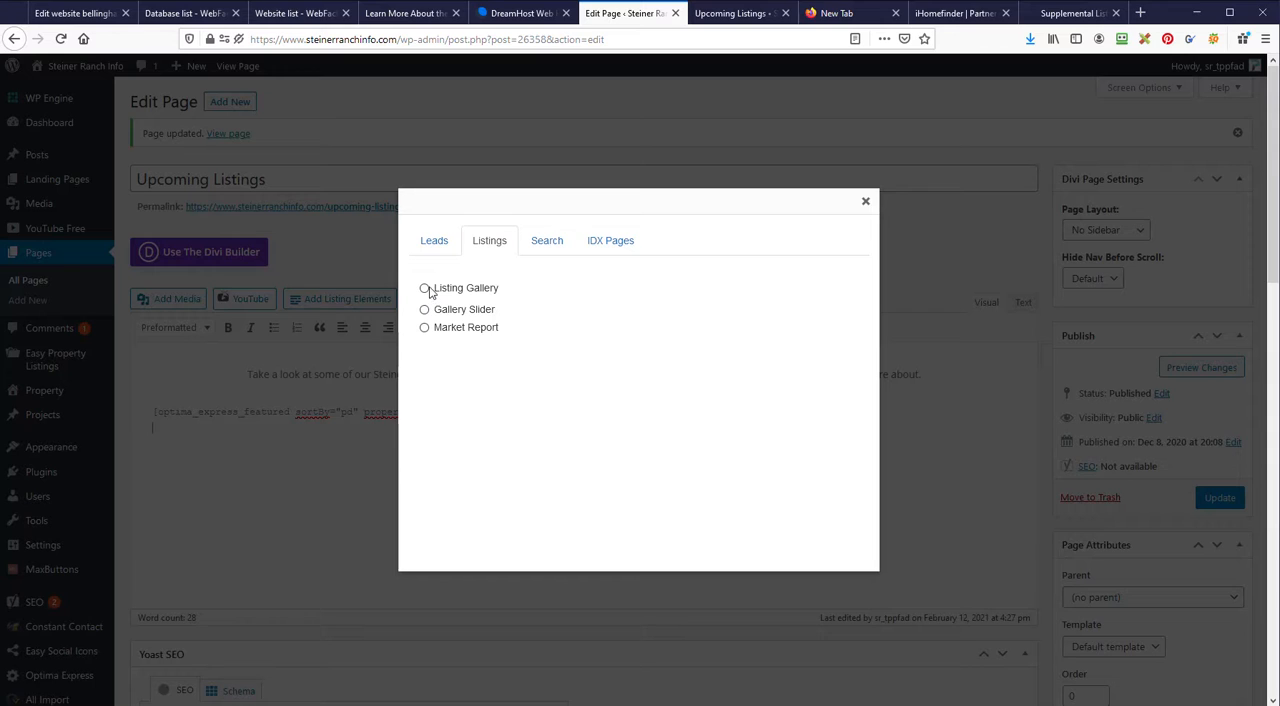
pyautogui.click(425, 288)
pyautogui.click(480, 316)
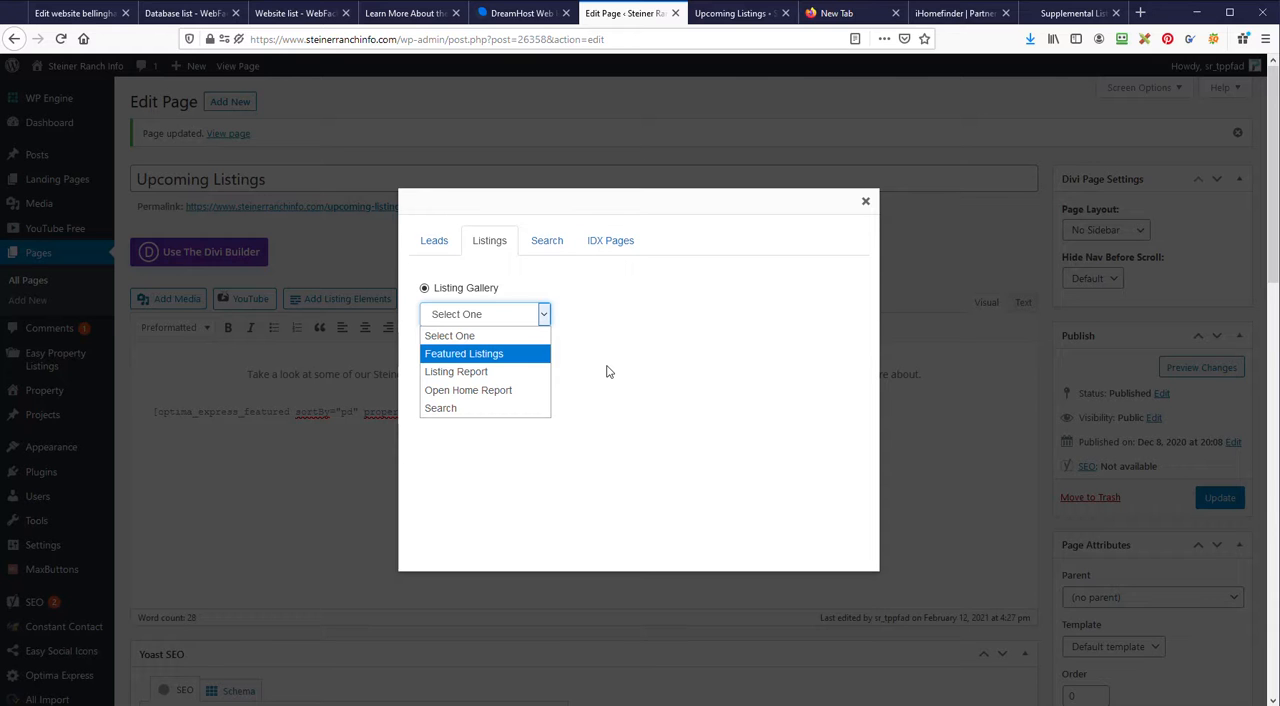
pyautogui.click(607, 372)
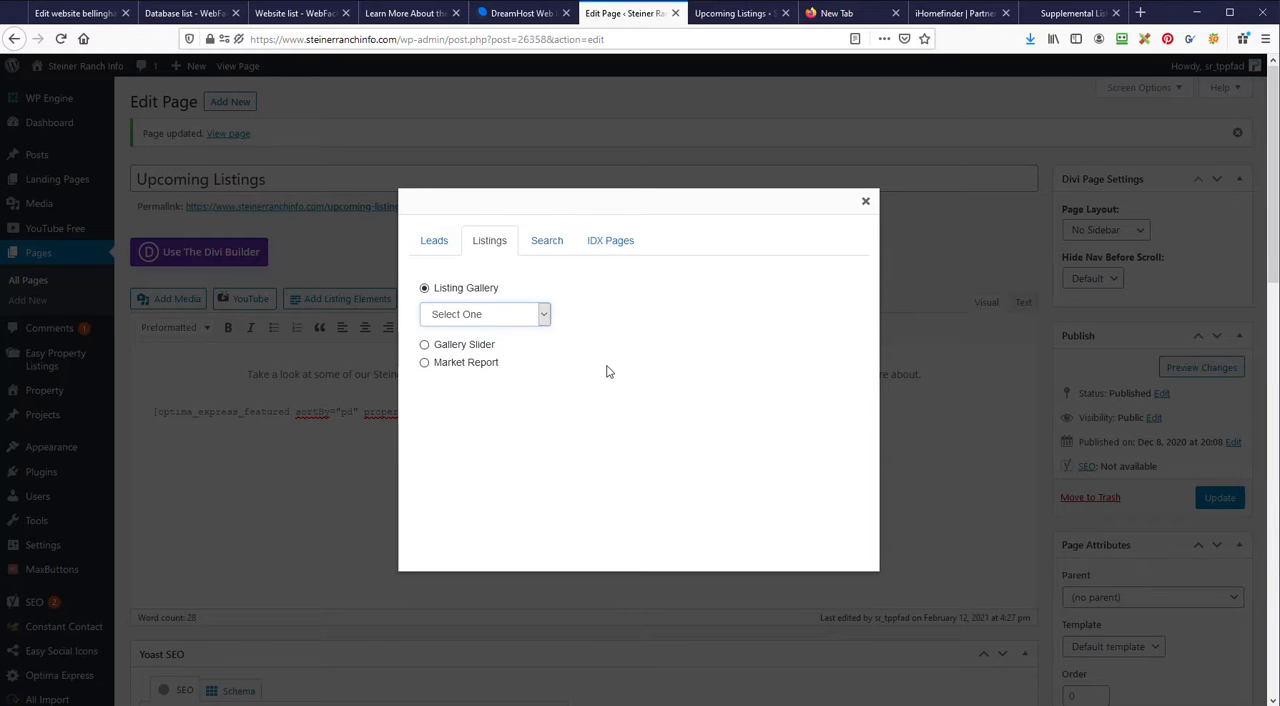
pyautogui.click(866, 203)
pyautogui.click(693, 510)
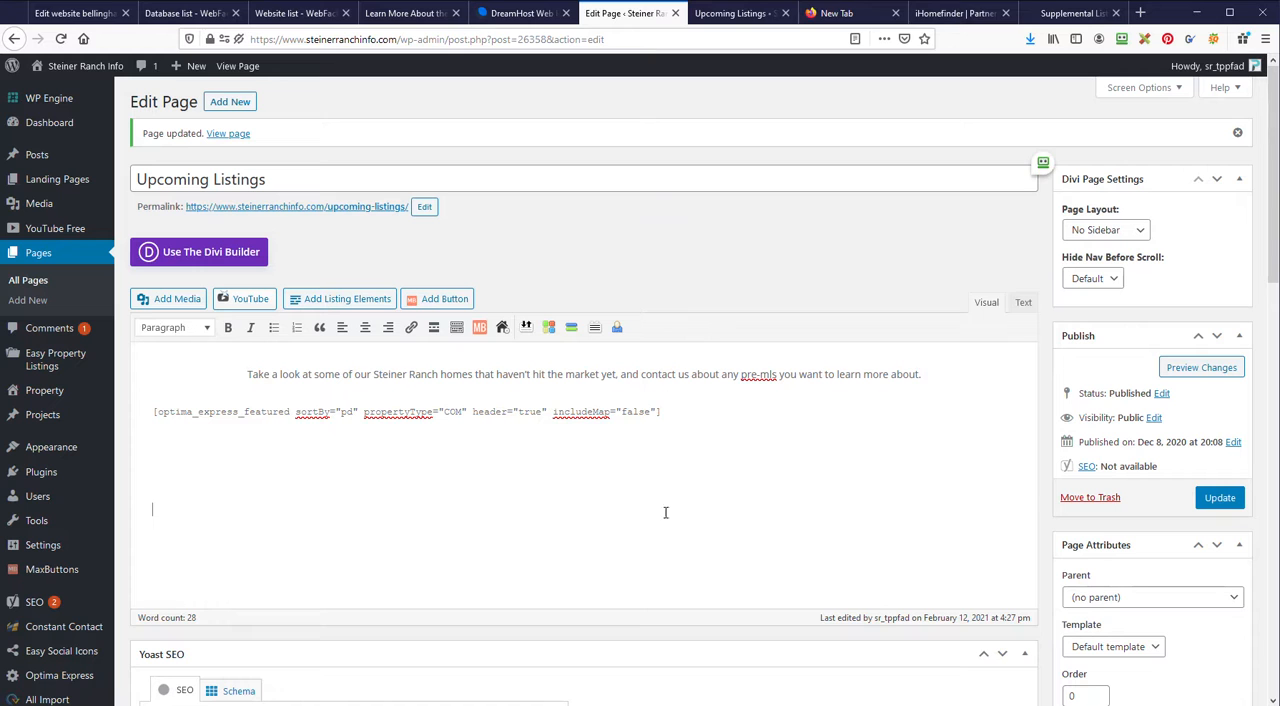
# Step: Show the Upcoming Listings page content as HTML text and select all of its code for review
pyautogui.click(1022, 302)
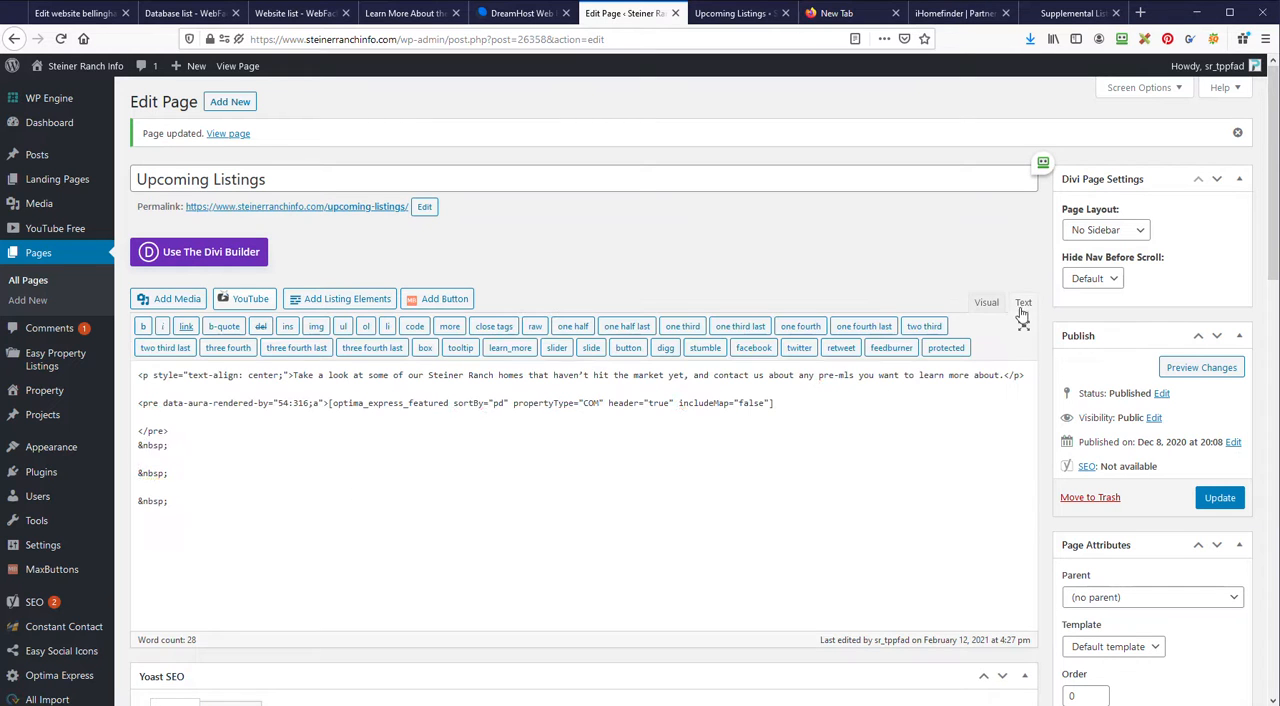
pyautogui.moveTo(262, 533); pyautogui.dragTo(129, 360)
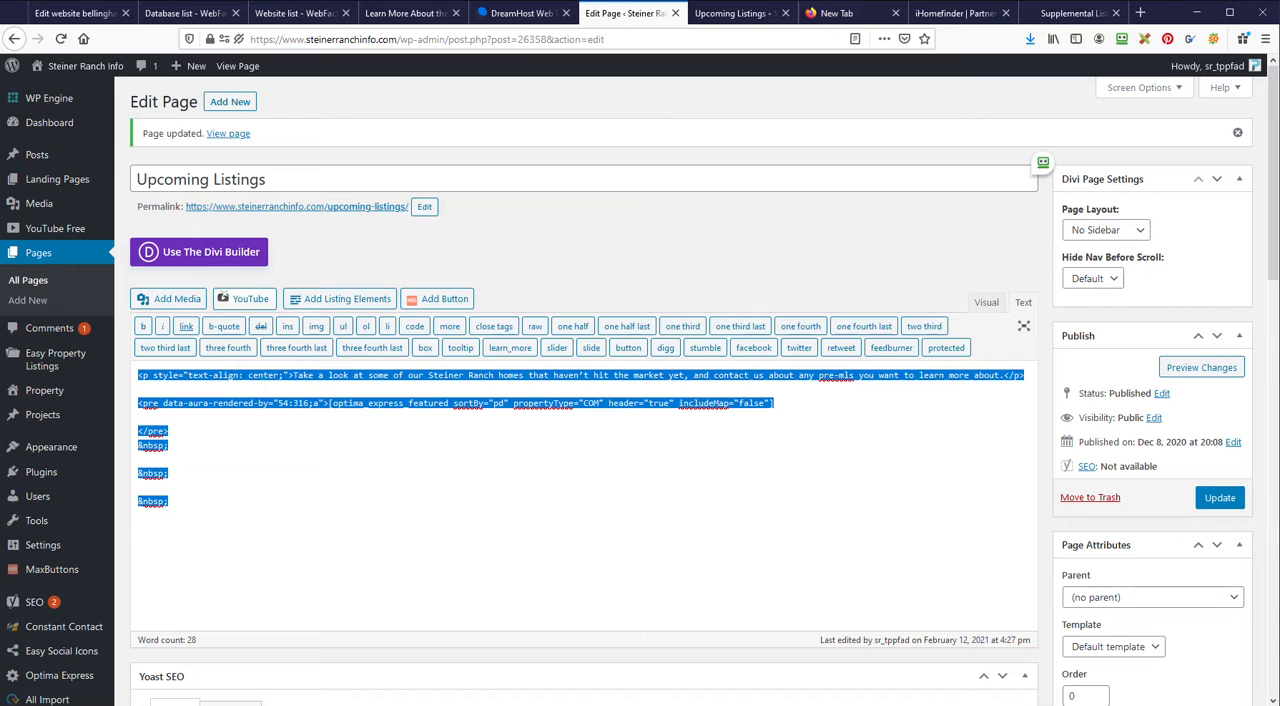
pyautogui.hotkey('alt', 'Tab')
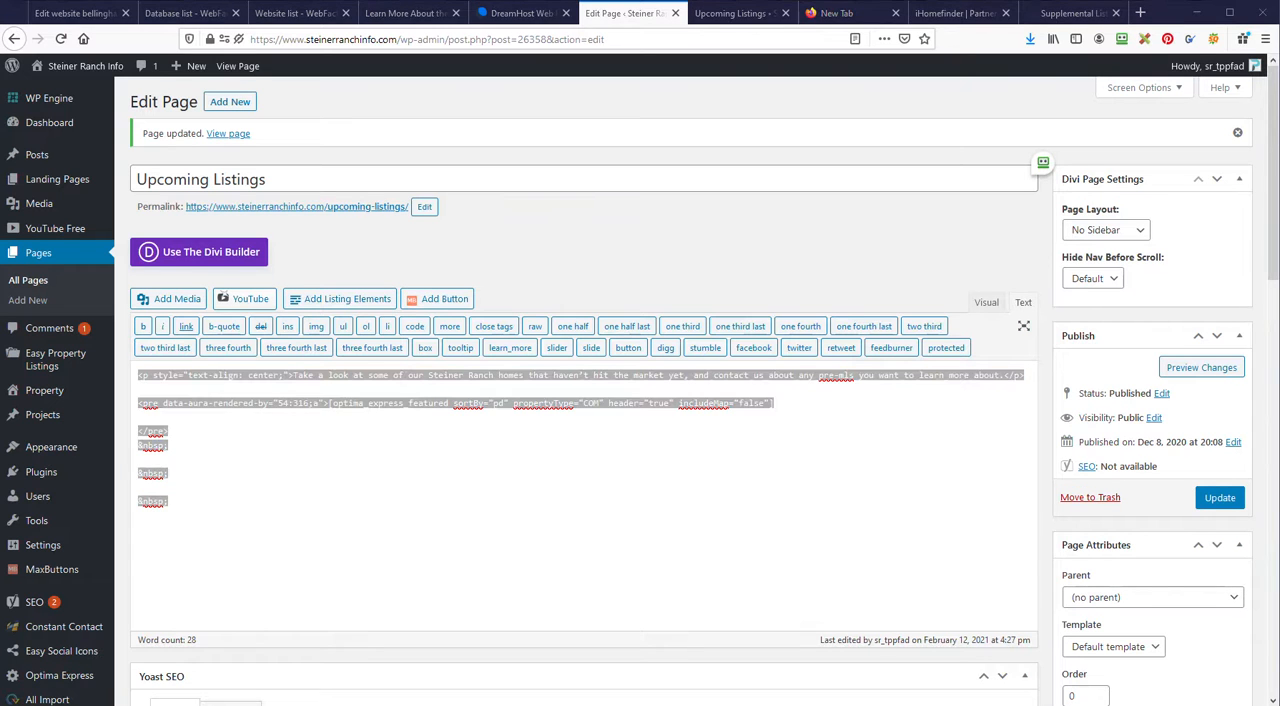
pyautogui.hotkey('alt', 'Tab')
pyautogui.hotkey('alt', 'Tab')
pyautogui.hotkey('alt', 'Tab')
pyautogui.hotkey('alt', 'Tab')
pyautogui.click(440, 542)
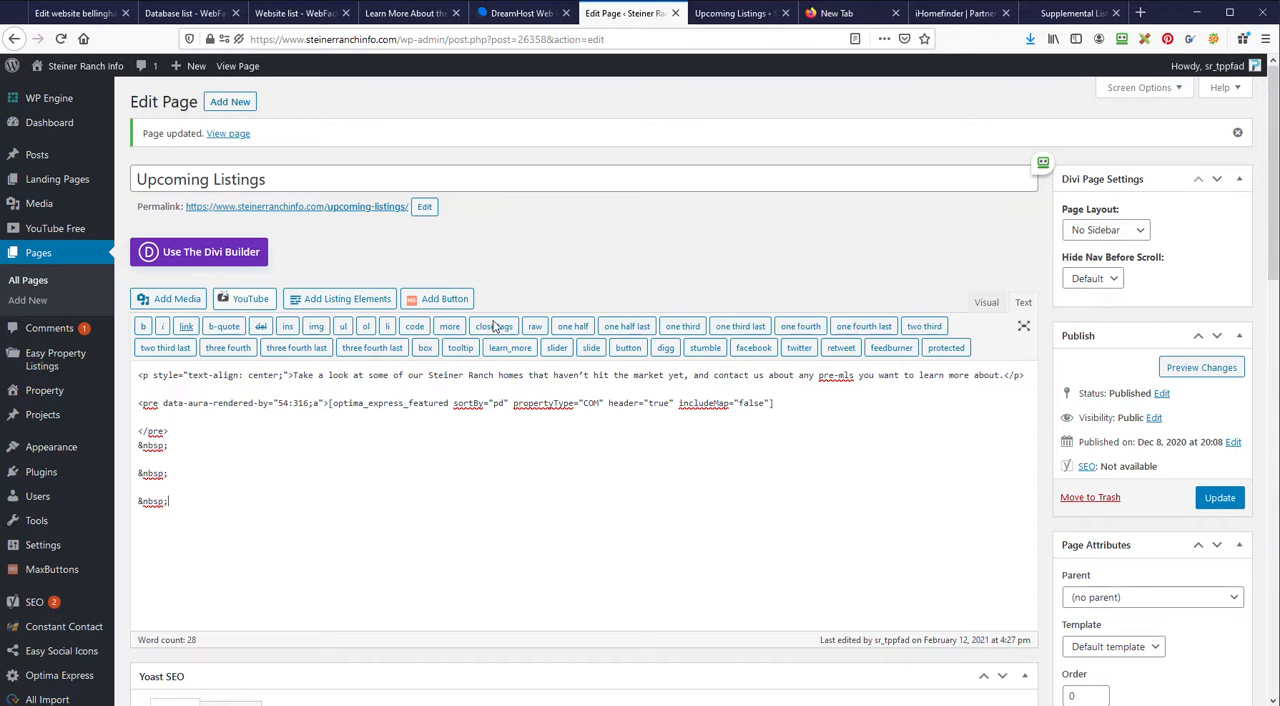
# Step: Open the post categories and look at the upcoming listings category
pyautogui.moveTo(37, 157)
pyautogui.click(149, 199)
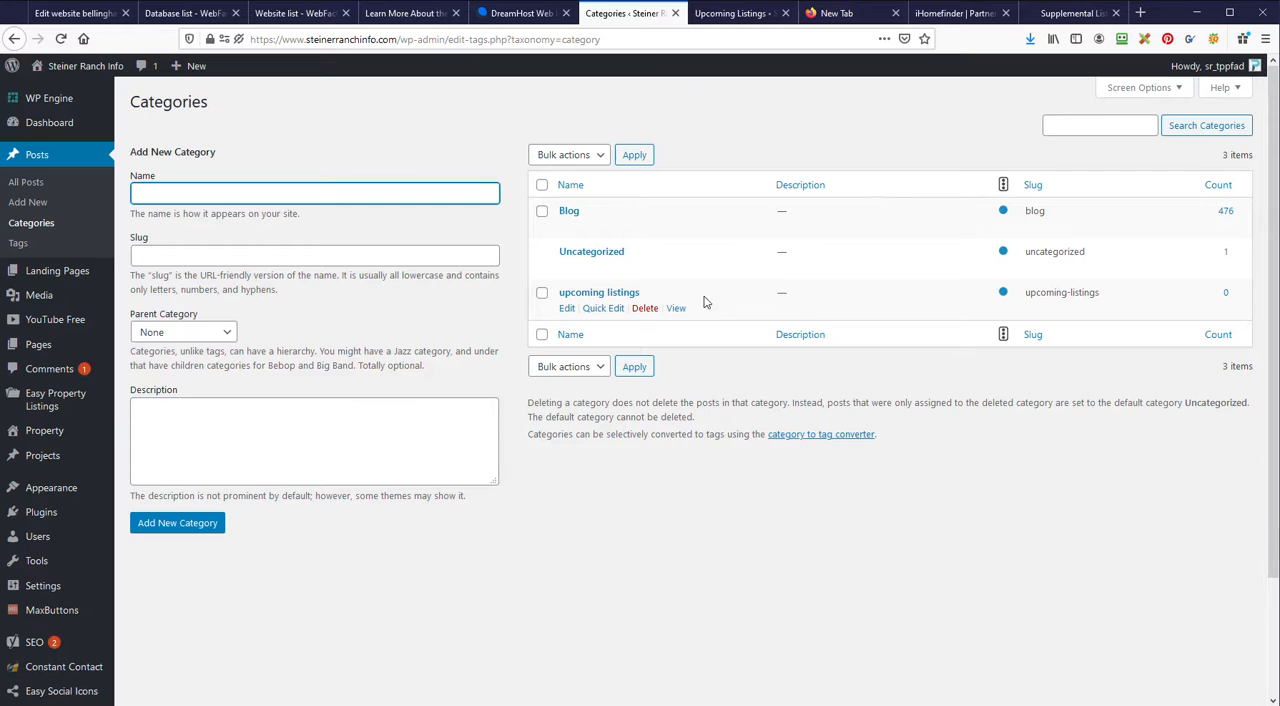
pyautogui.moveTo(104, 348)
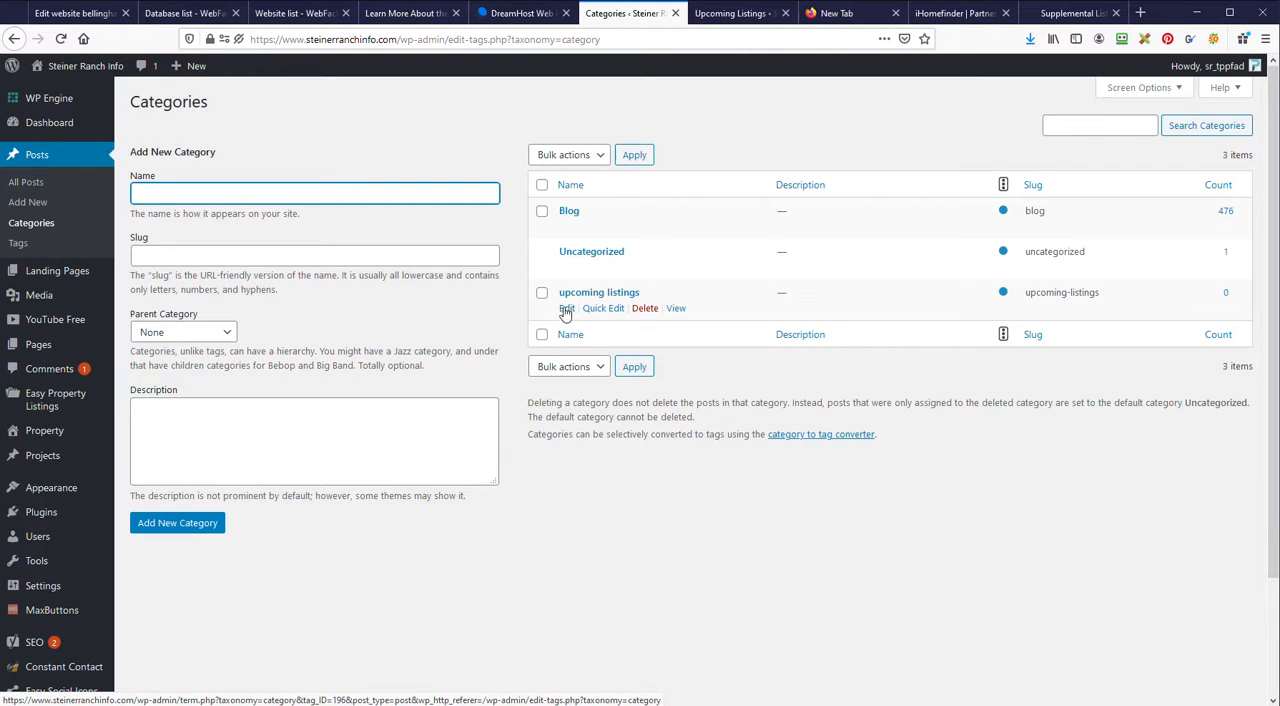
# Step: Review the upcoming listings category's edit form, return to the category list and delete that category
pyautogui.click(566, 309)
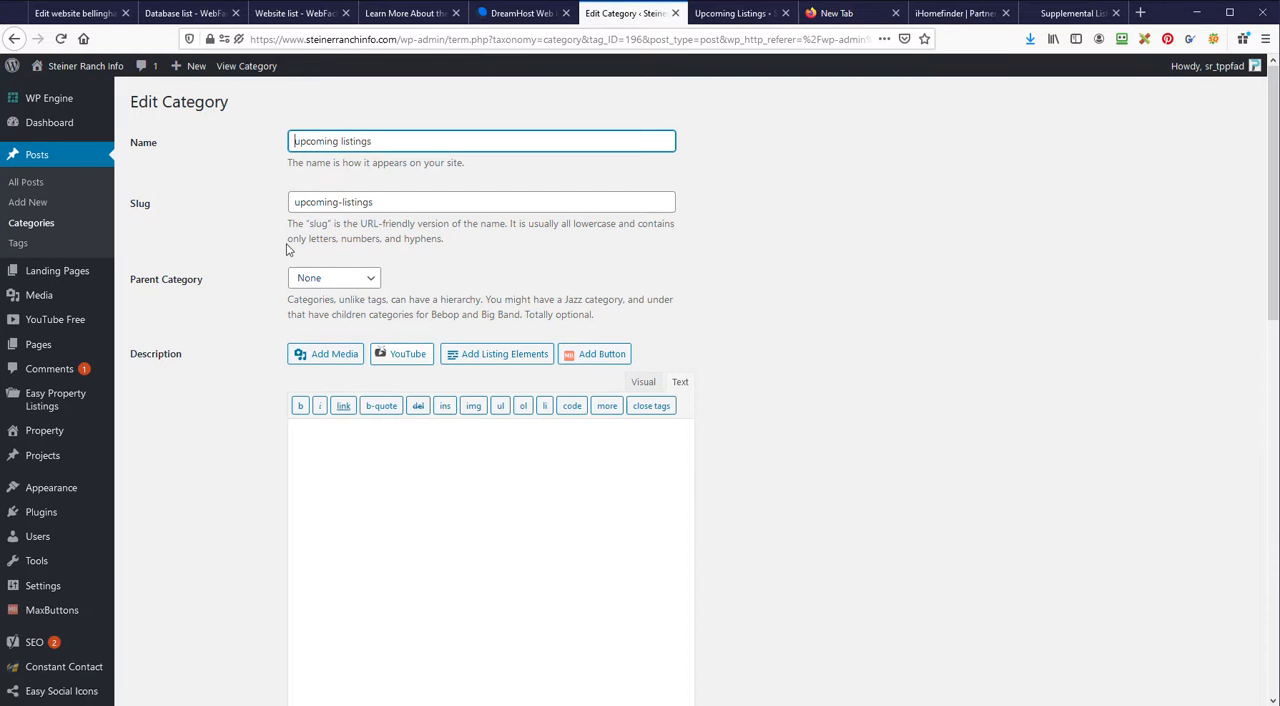
pyautogui.click(31, 223)
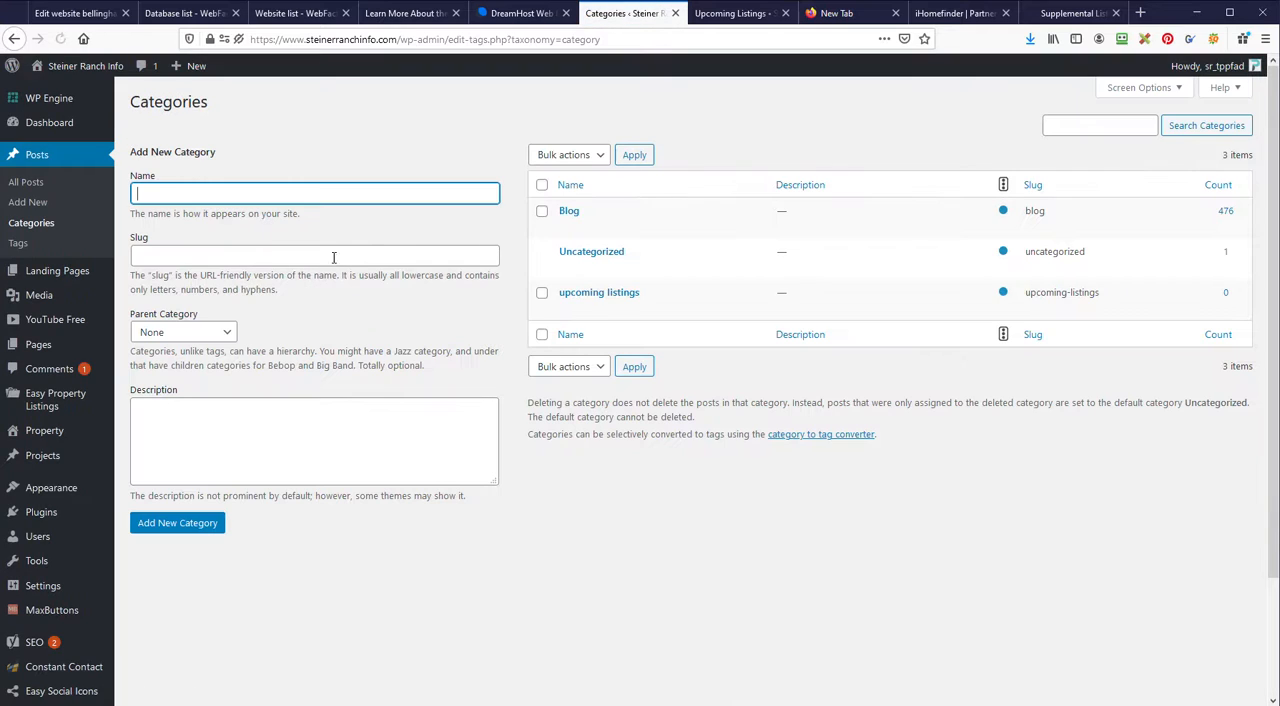
pyautogui.moveTo(545, 300)
pyautogui.click(644, 308)
pyautogui.click(680, 324)
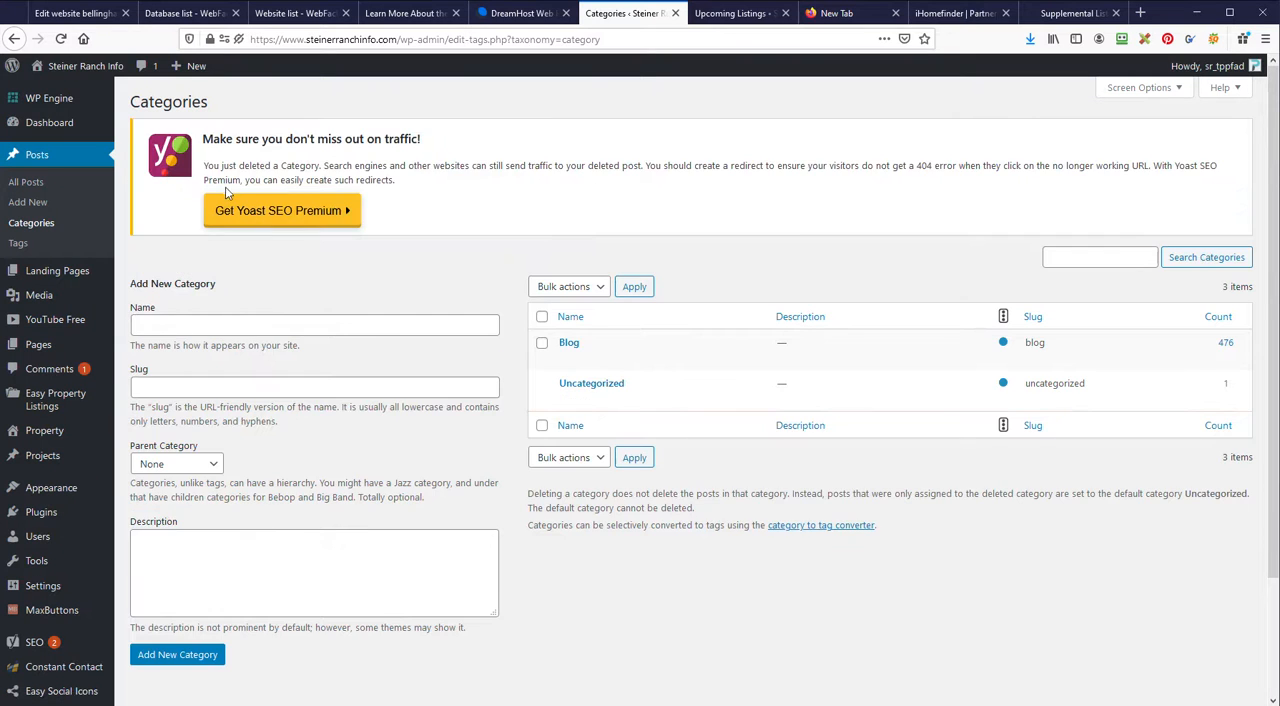
# Step: Add a new post category named Supplimental
pyautogui.click(204, 325)
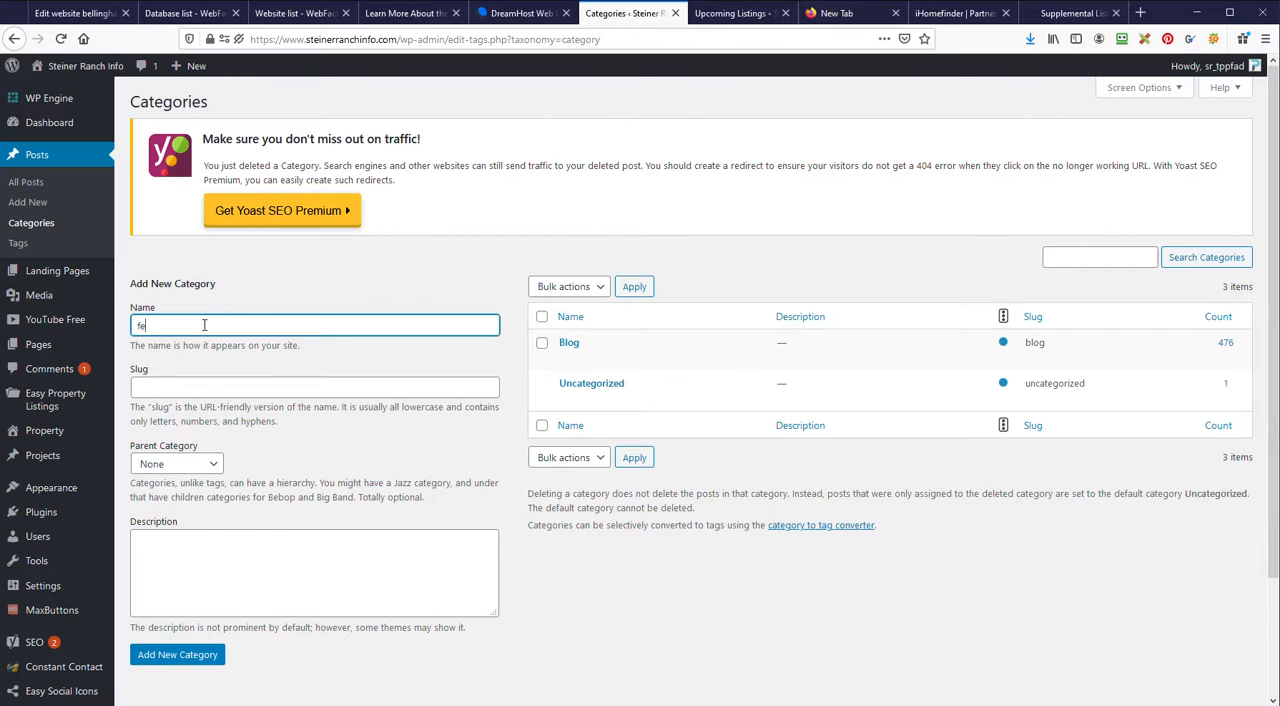
pyautogui.write('Supplimental')
pyautogui.click(189, 661)
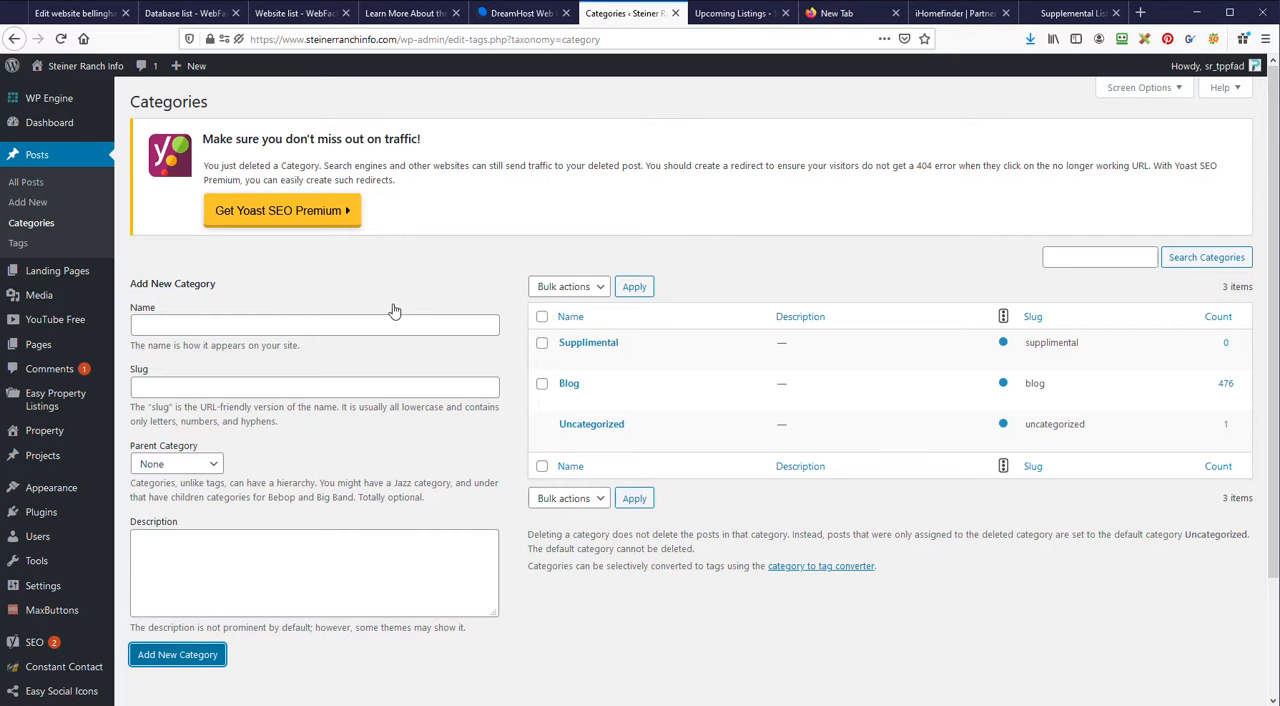
# Step: Start a new untitled post and switch it to the Divi Builder
pyautogui.click(28, 184)
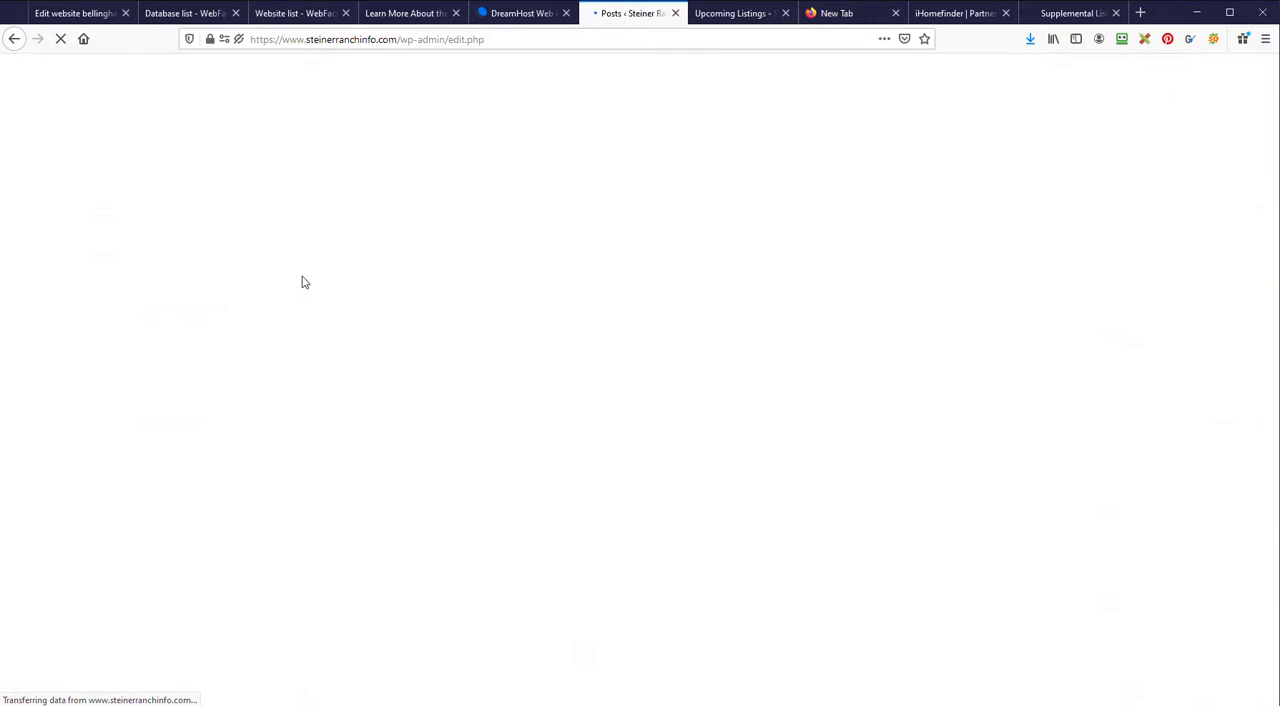
pyautogui.click(207, 102)
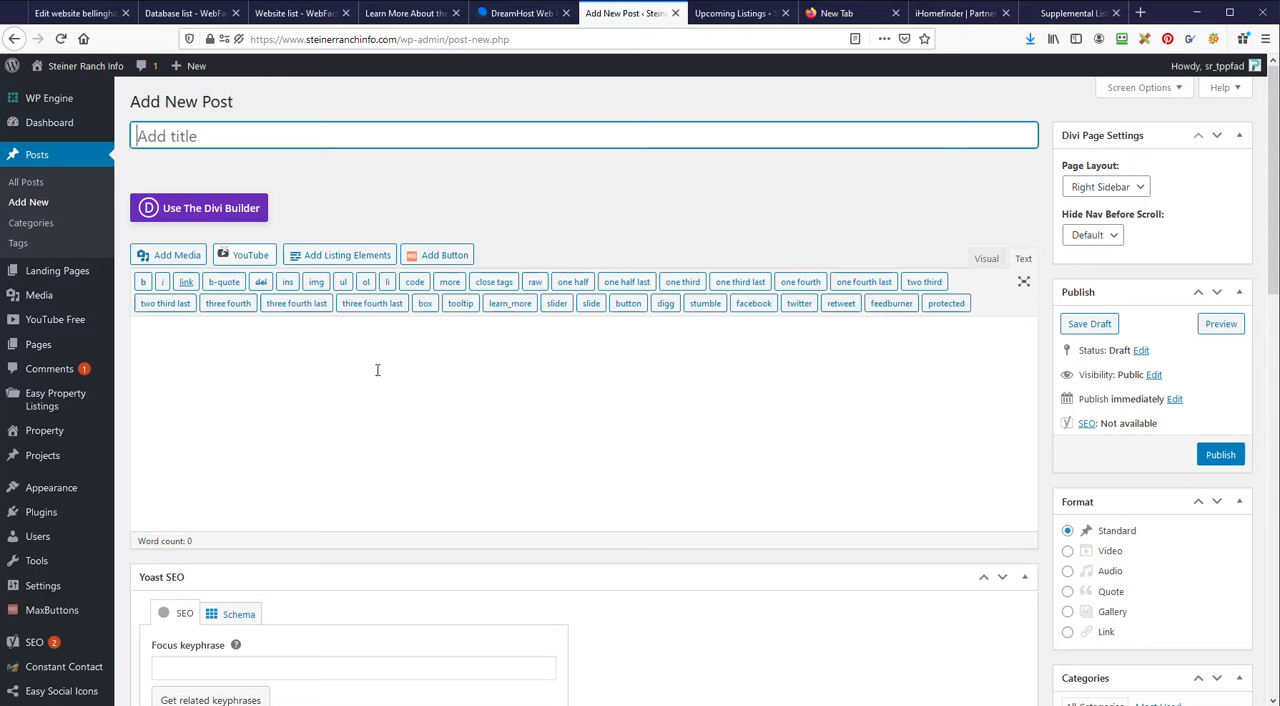
pyautogui.click(206, 210)
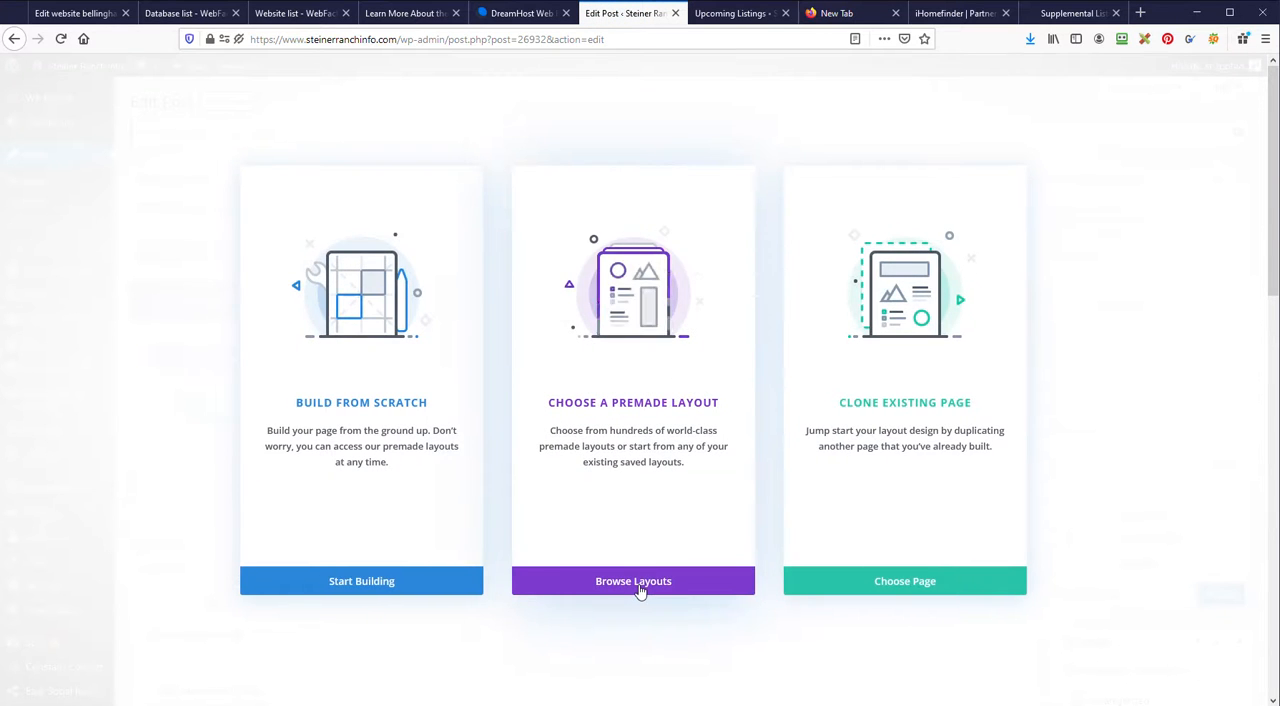
# Step: Search the premade layouts for "real estate" and preview the Real Estate Listings Page and Real Estate Landing Page layouts
pyautogui.click(640, 581)
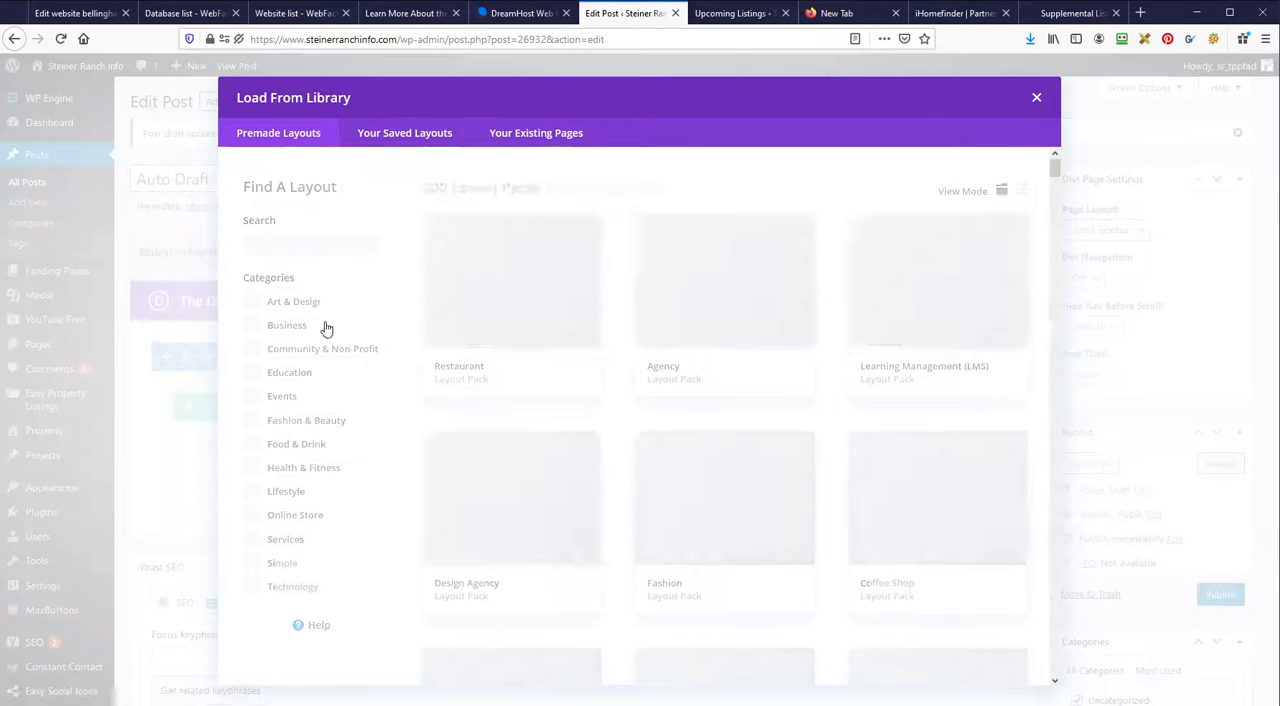
pyautogui.click(300, 253)
pyautogui.write('real estate')
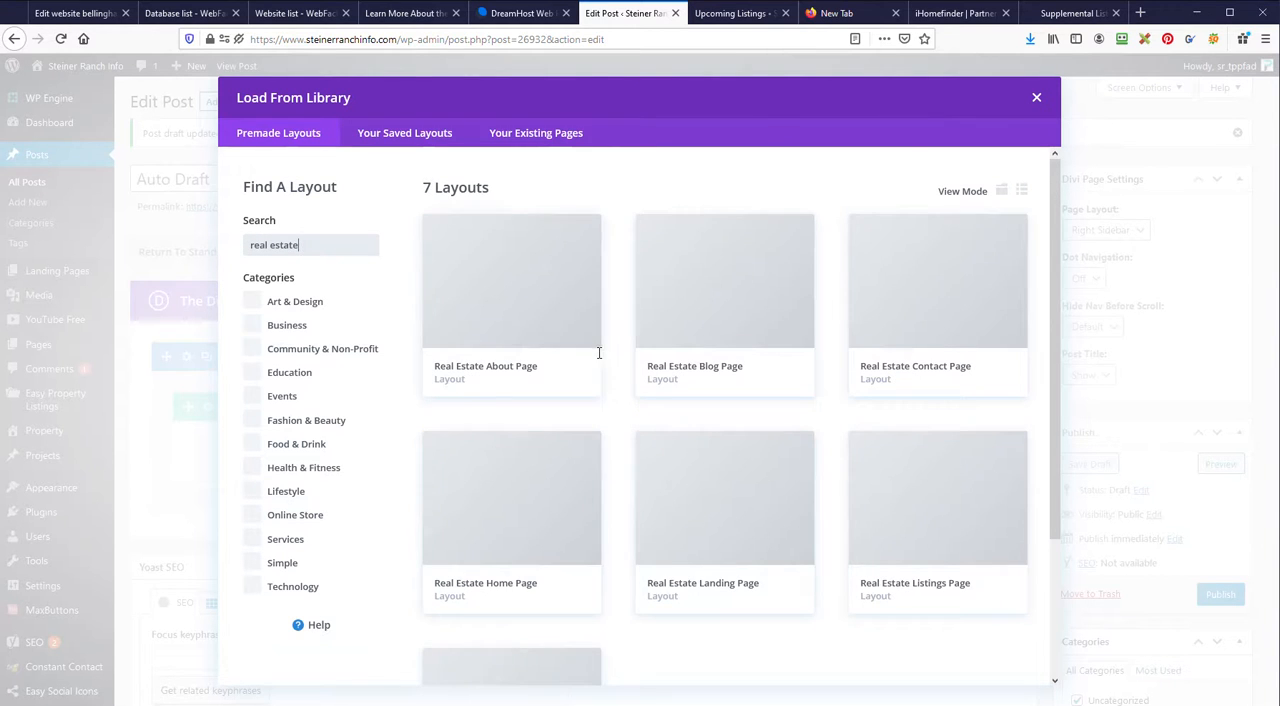
pyautogui.scroll(-1, 724, 347)
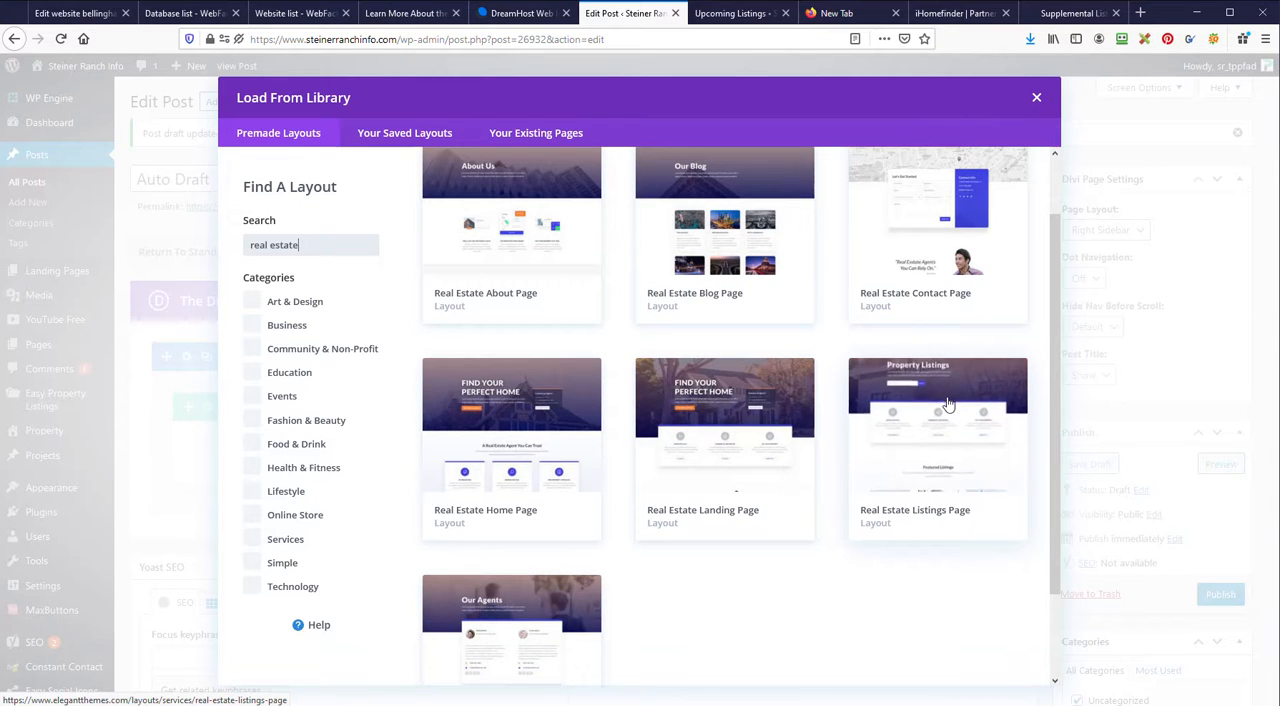
pyautogui.scroll(-1, 930, 495)
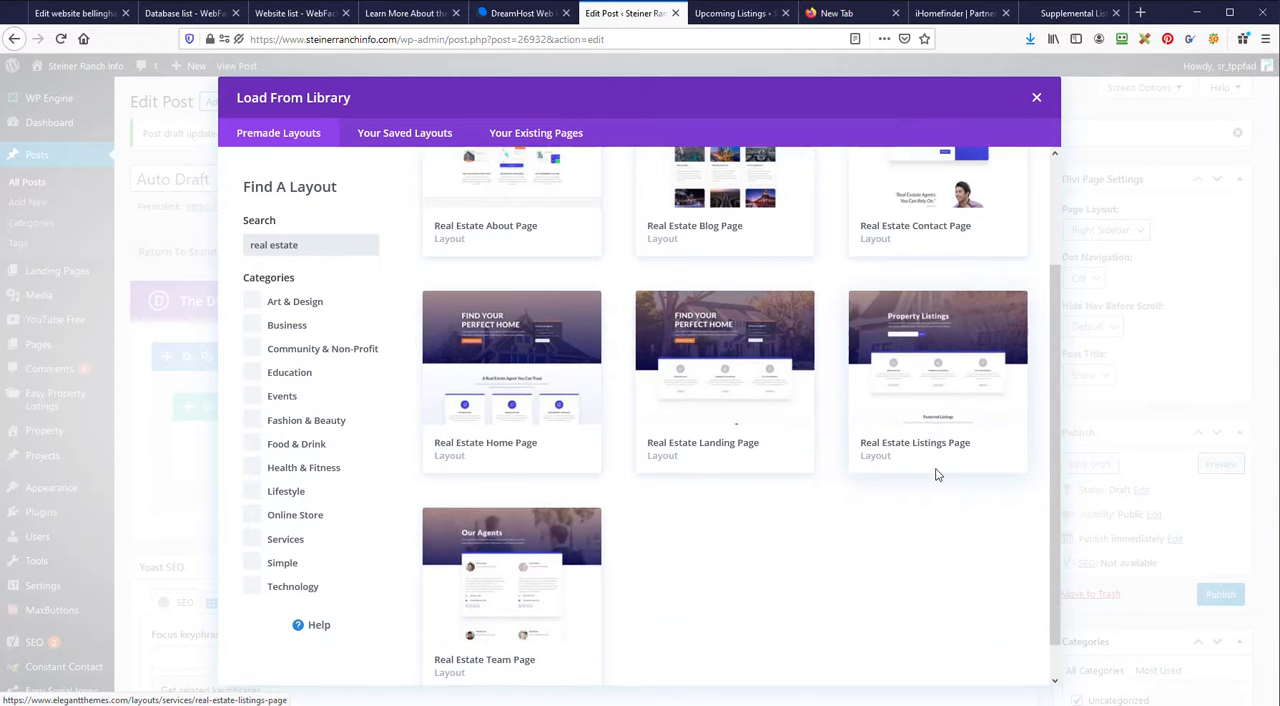
pyautogui.click(940, 429)
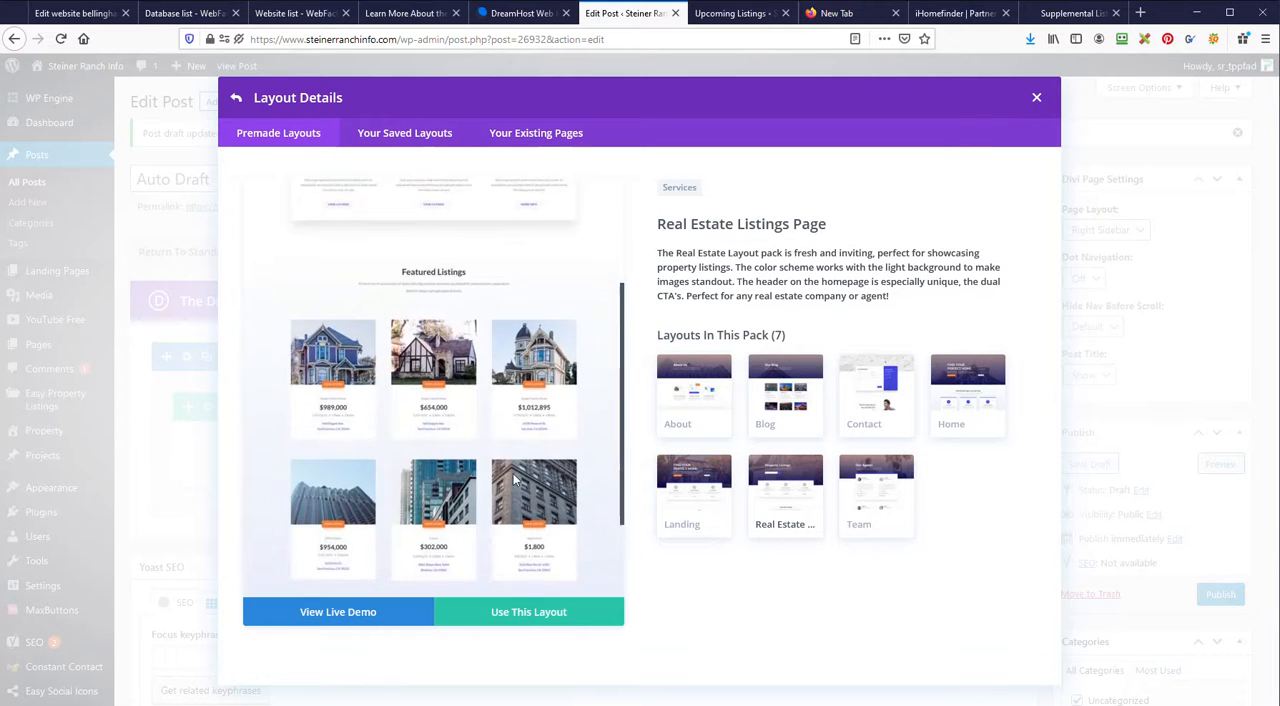
pyautogui.click(695, 477)
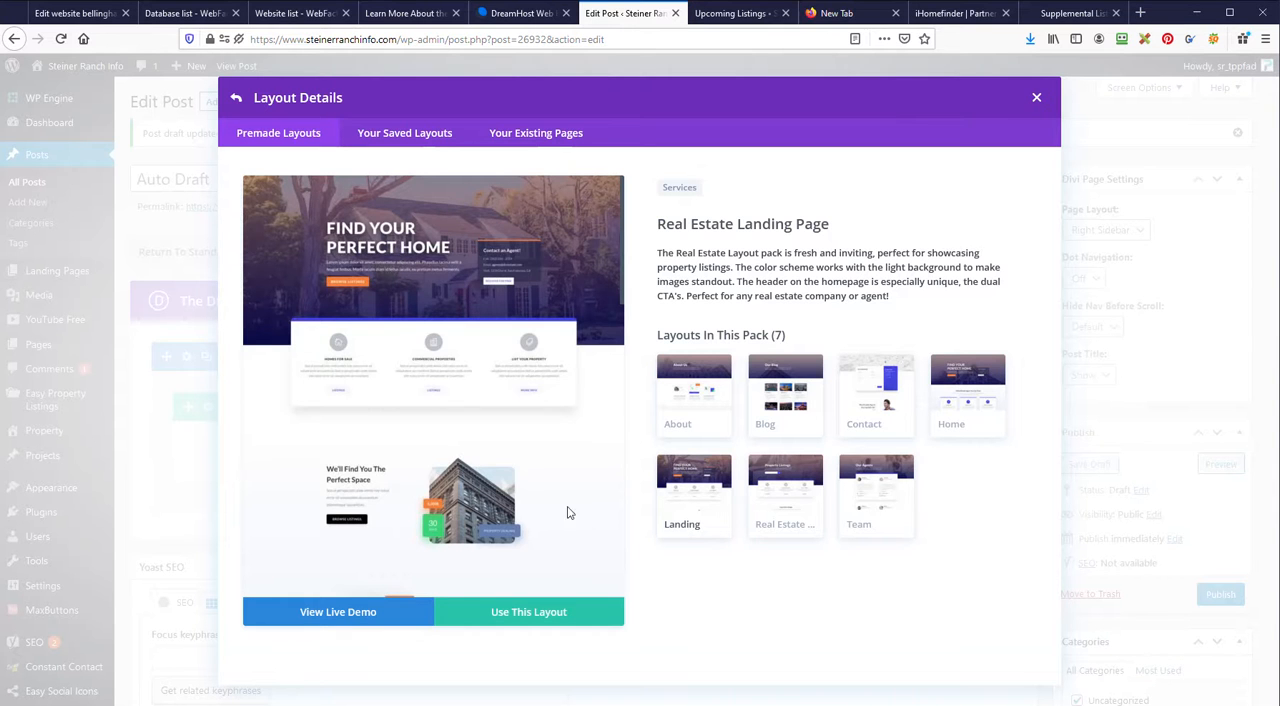
pyautogui.scroll(-10, 390, 394)
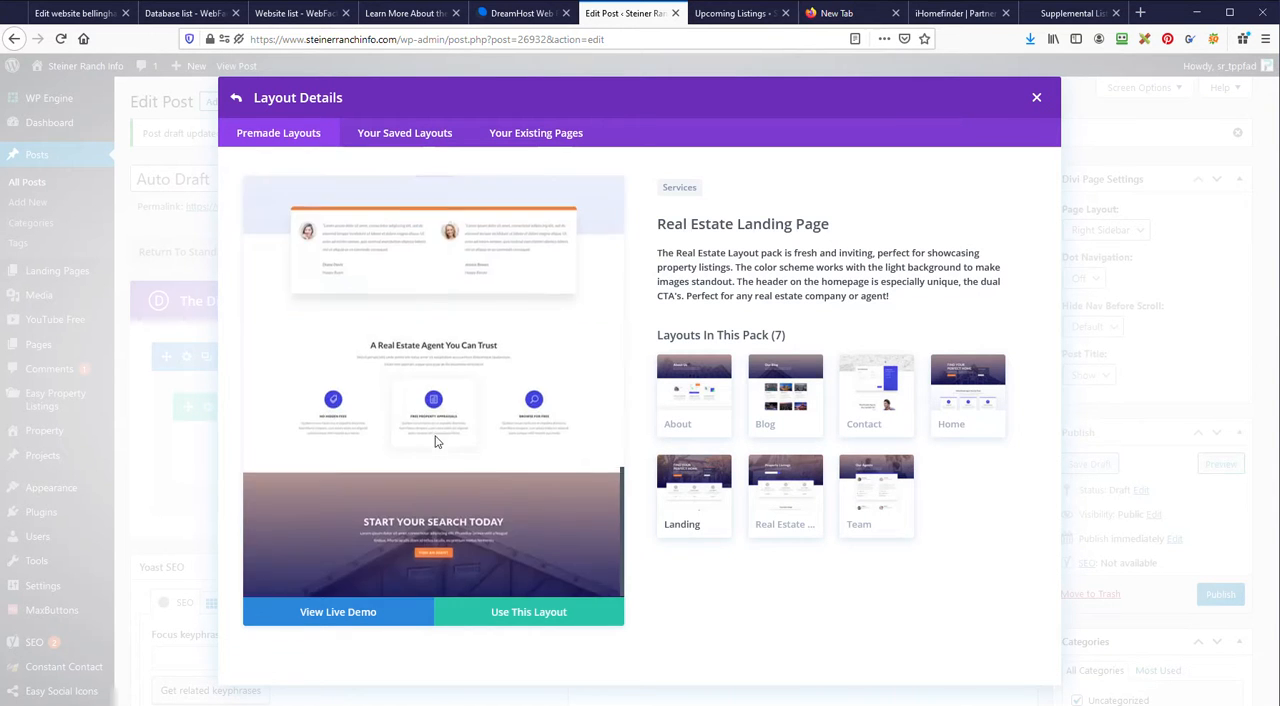
pyautogui.scroll(10, 436, 440)
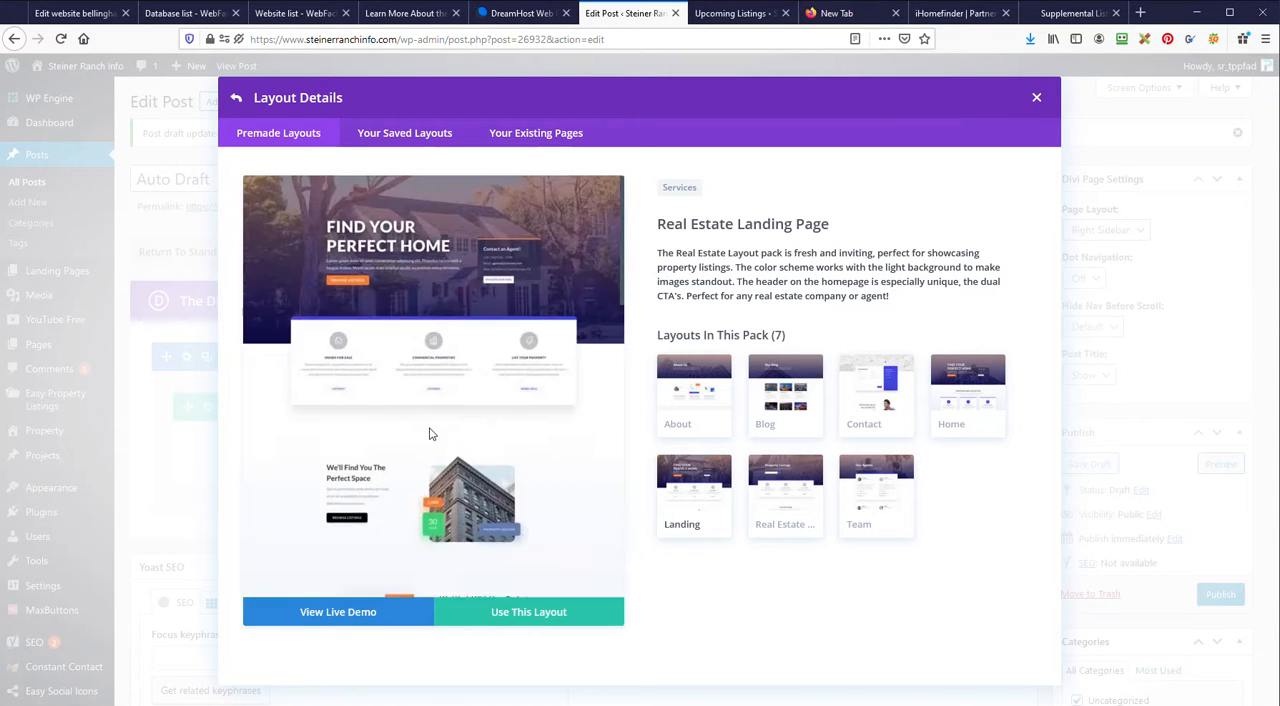
pyautogui.click(236, 99)
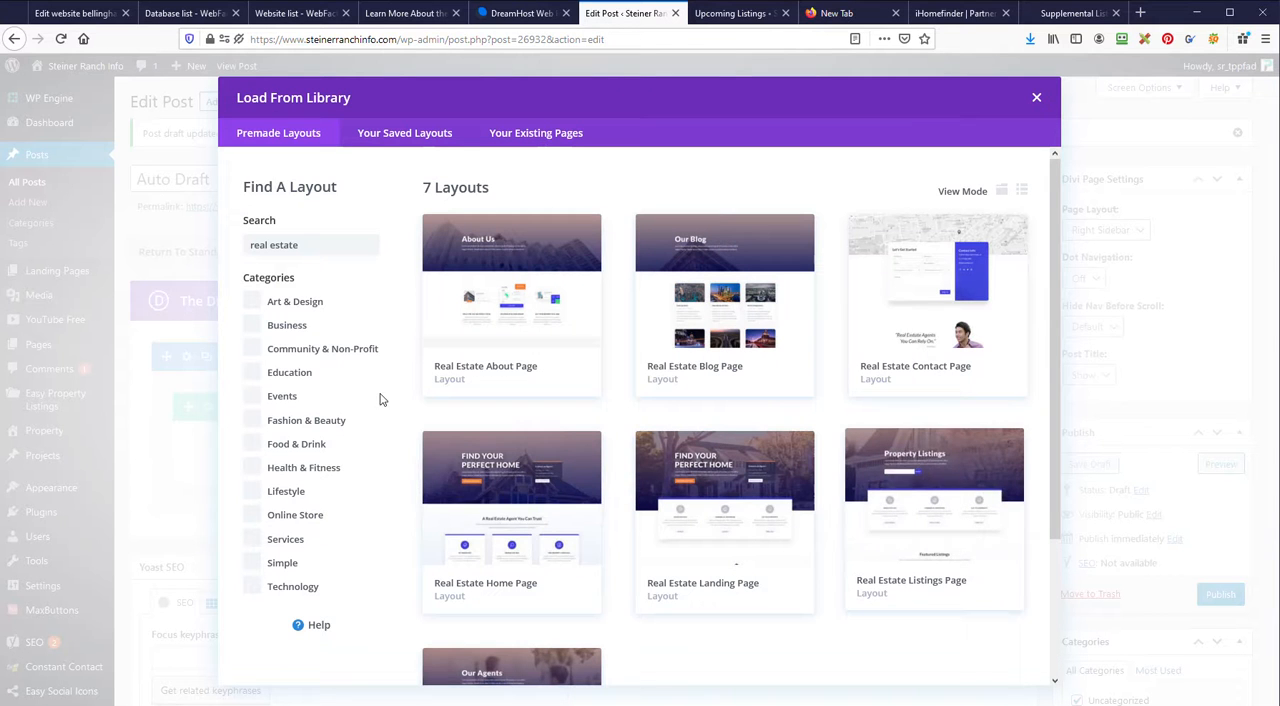
# Step: Search the premade layouts for "home", look through them and close the layout library without loading one
pyautogui.tripleClick(312, 244)
pyautogui.write('home')
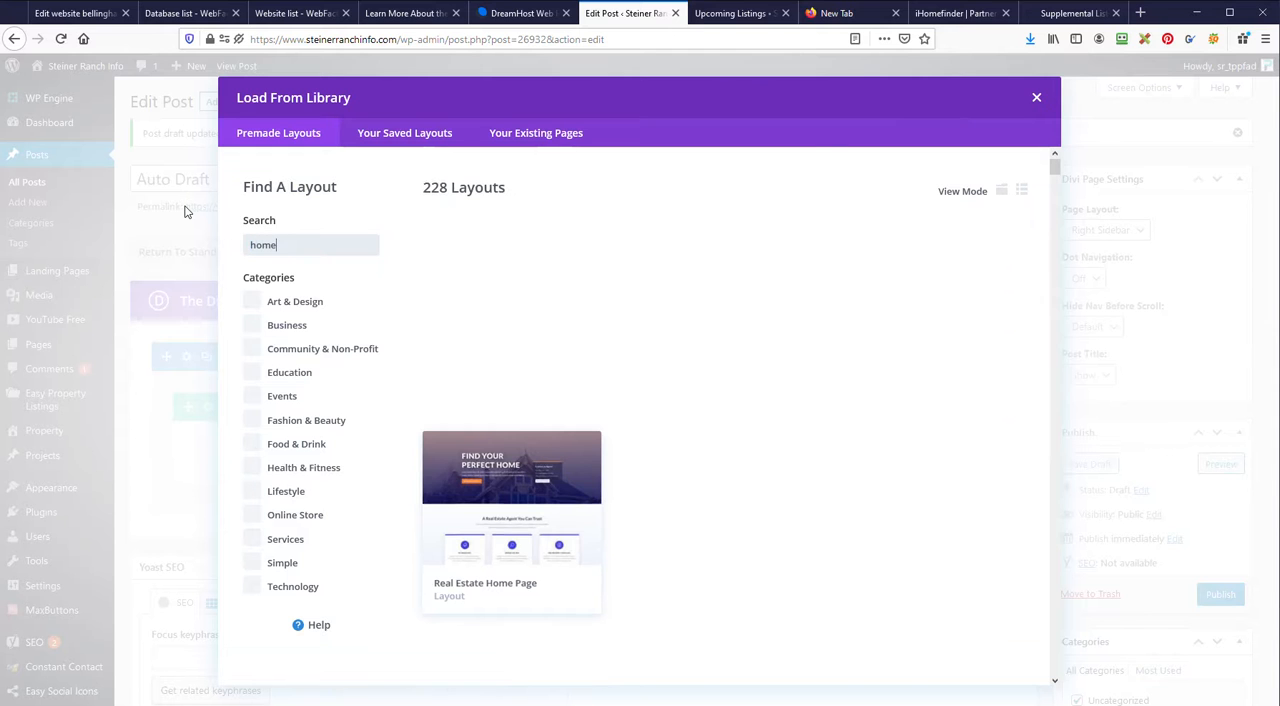
pyautogui.scroll(-10, 731, 341)
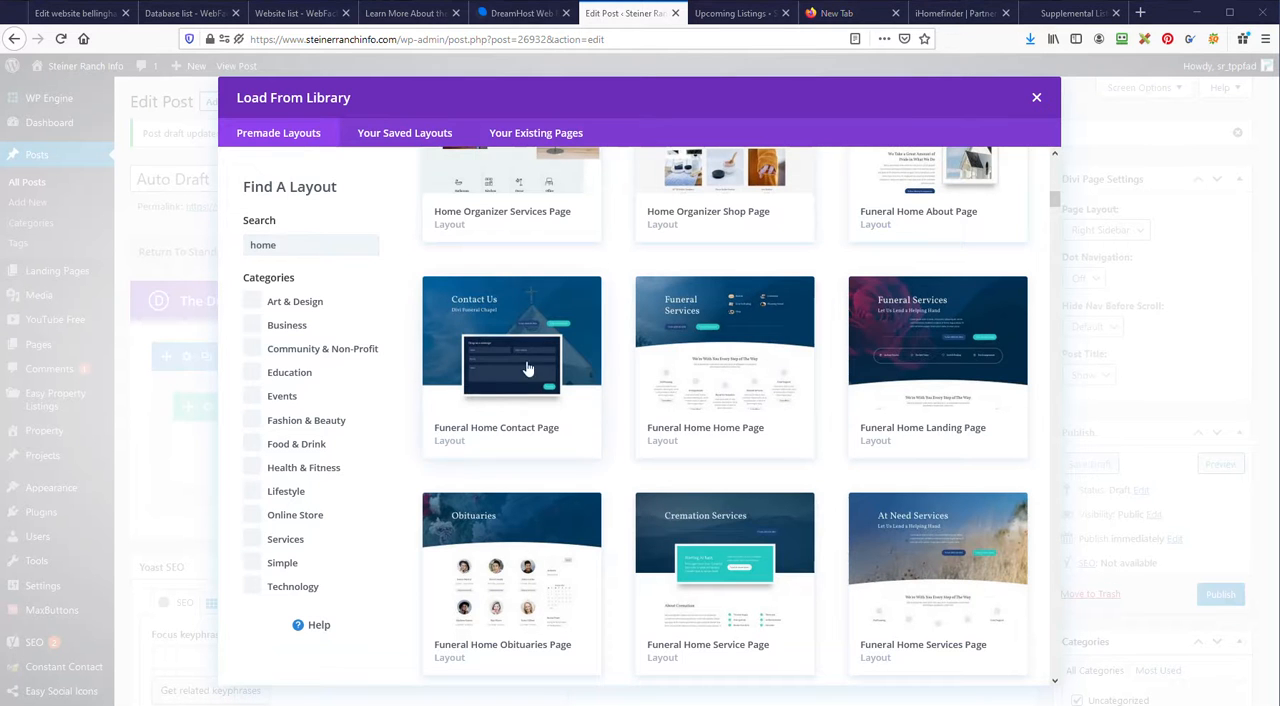
pyautogui.scroll(5, 600, 432)
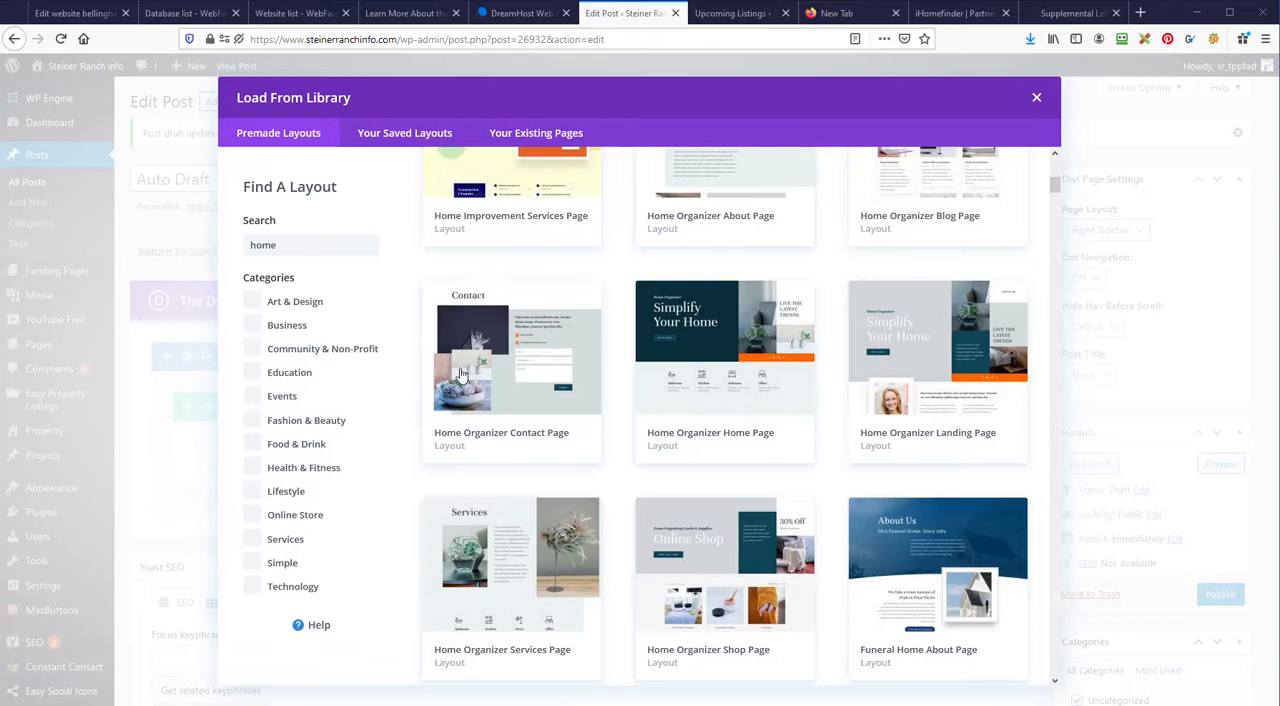
pyautogui.scroll(4, 480, 300)
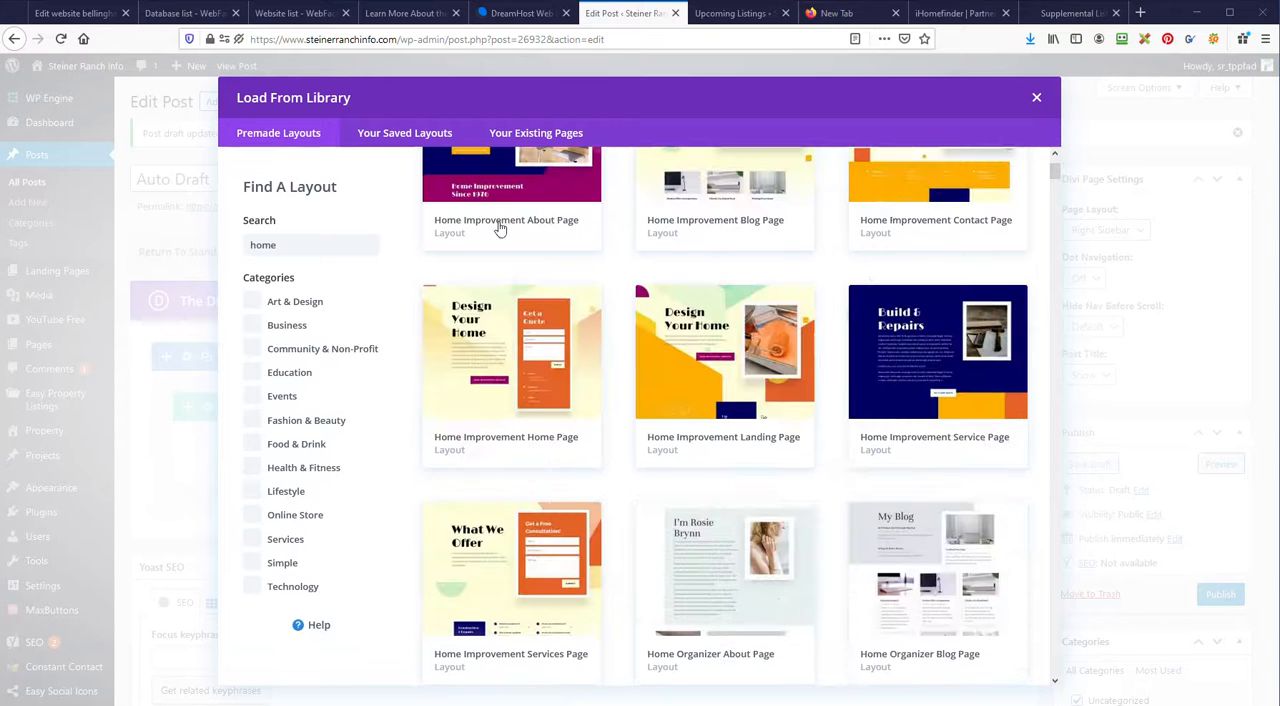
pyautogui.click(1036, 101)
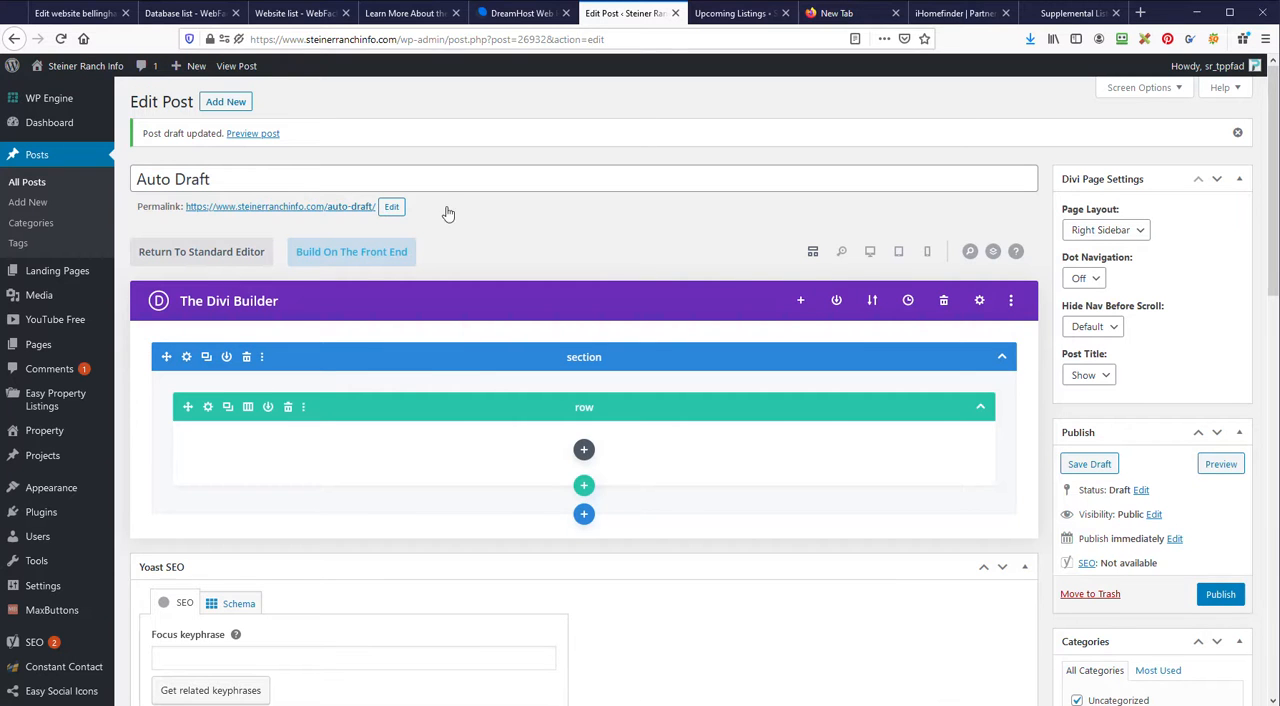
# Step: Assign the draft post to the Supplimental category and remove it from Uncategorized
pyautogui.scroll(-3, 990, 251)
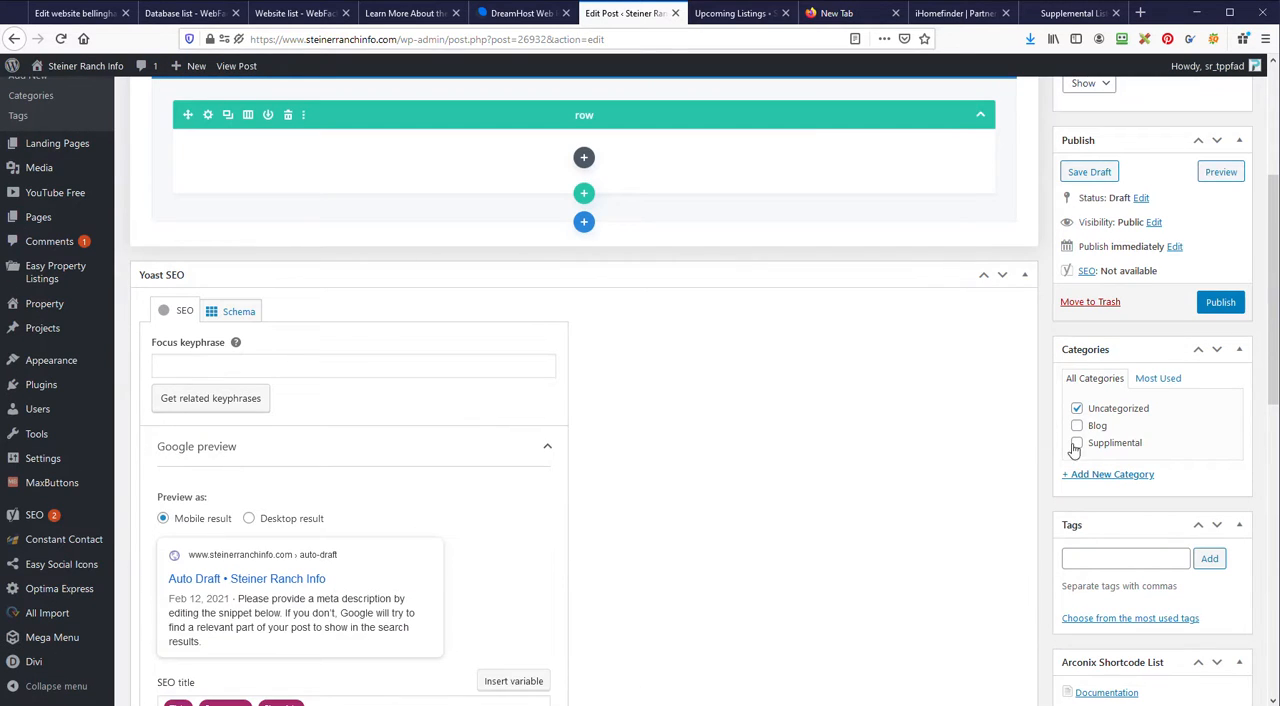
pyautogui.click(1077, 443)
pyautogui.click(1077, 409)
pyautogui.scroll(3, 957, 424)
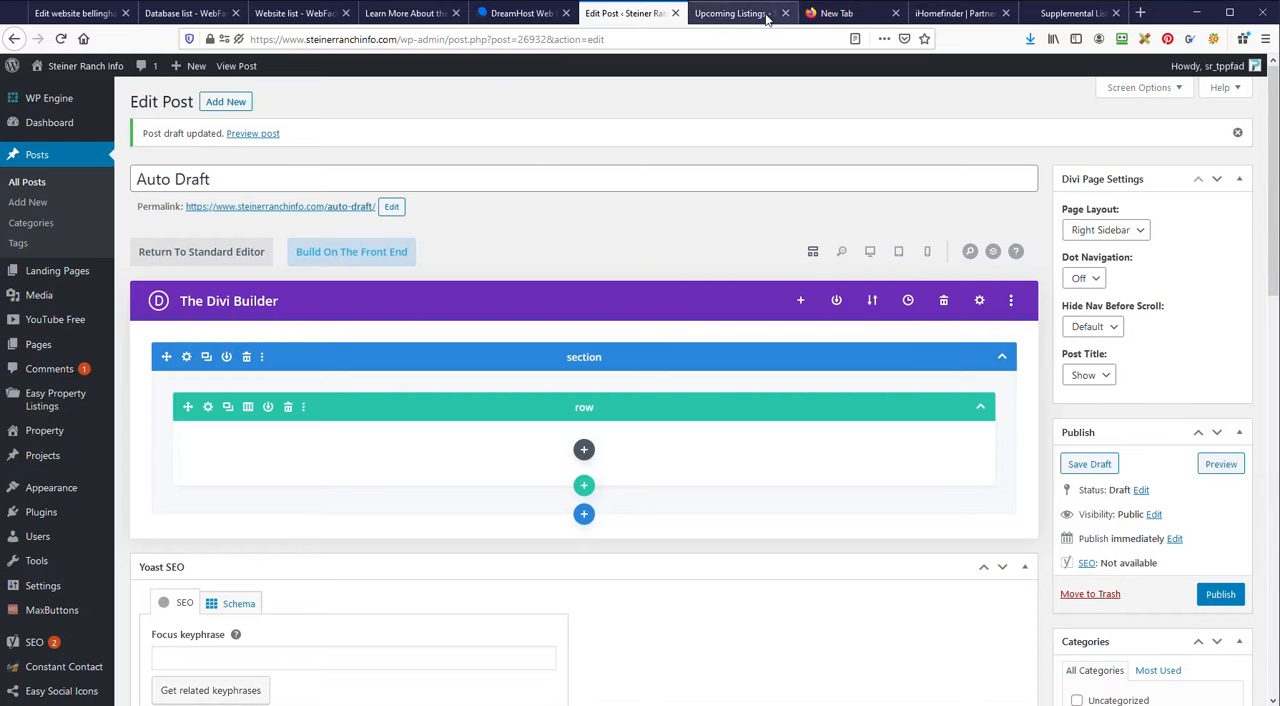
# Step: Open the published Upcoming Listings page for editing and switch it to the Divi Builder
pyautogui.click(712, 13)
pyautogui.click(427, 143)
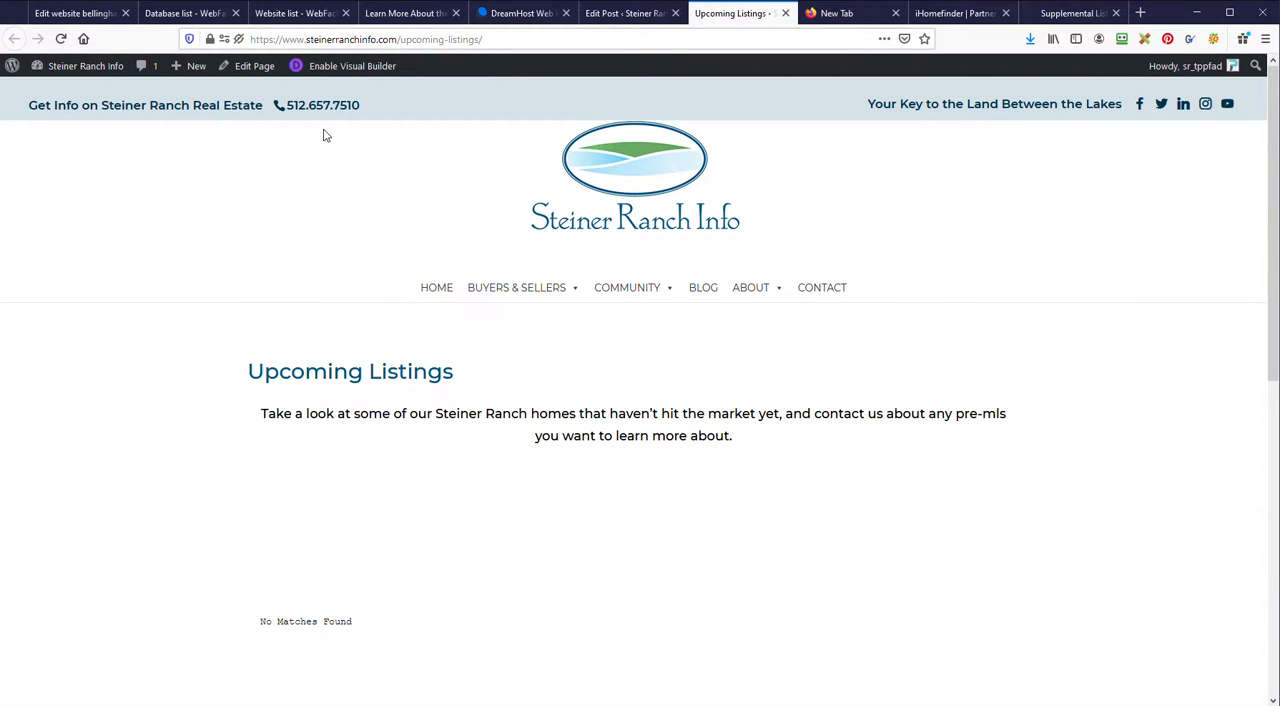
pyautogui.click(250, 70)
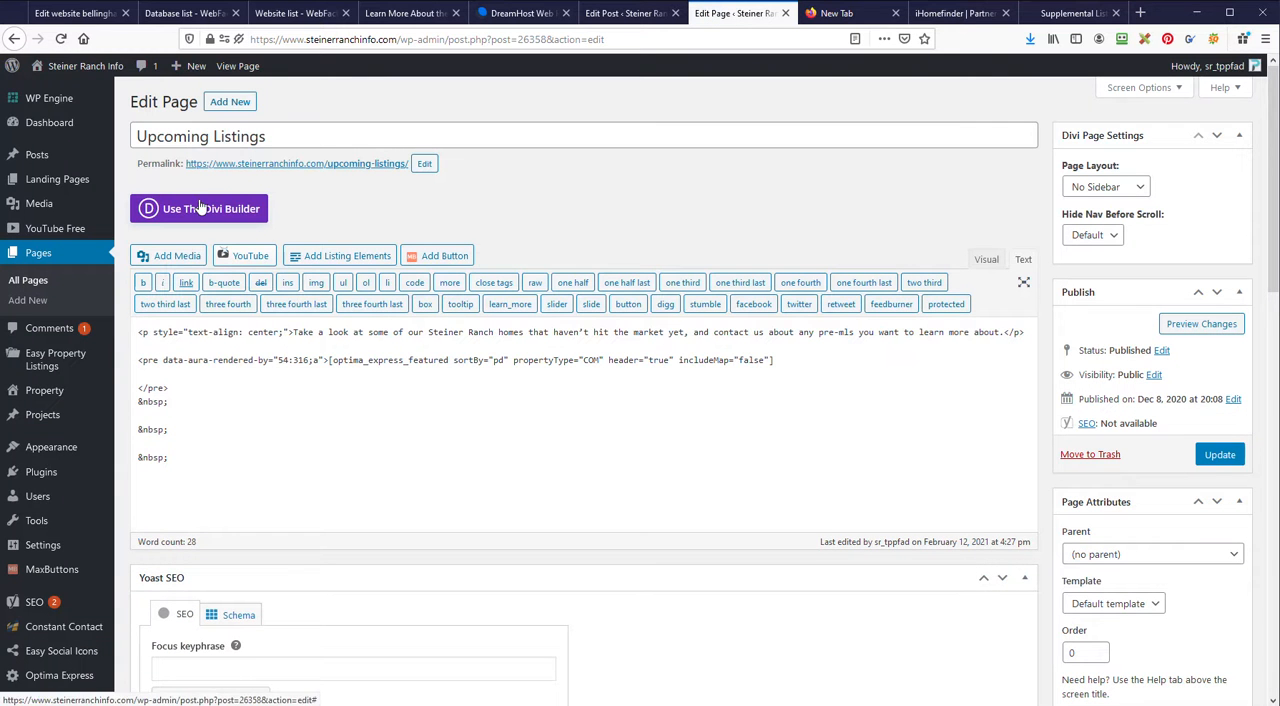
pyautogui.click(217, 214)
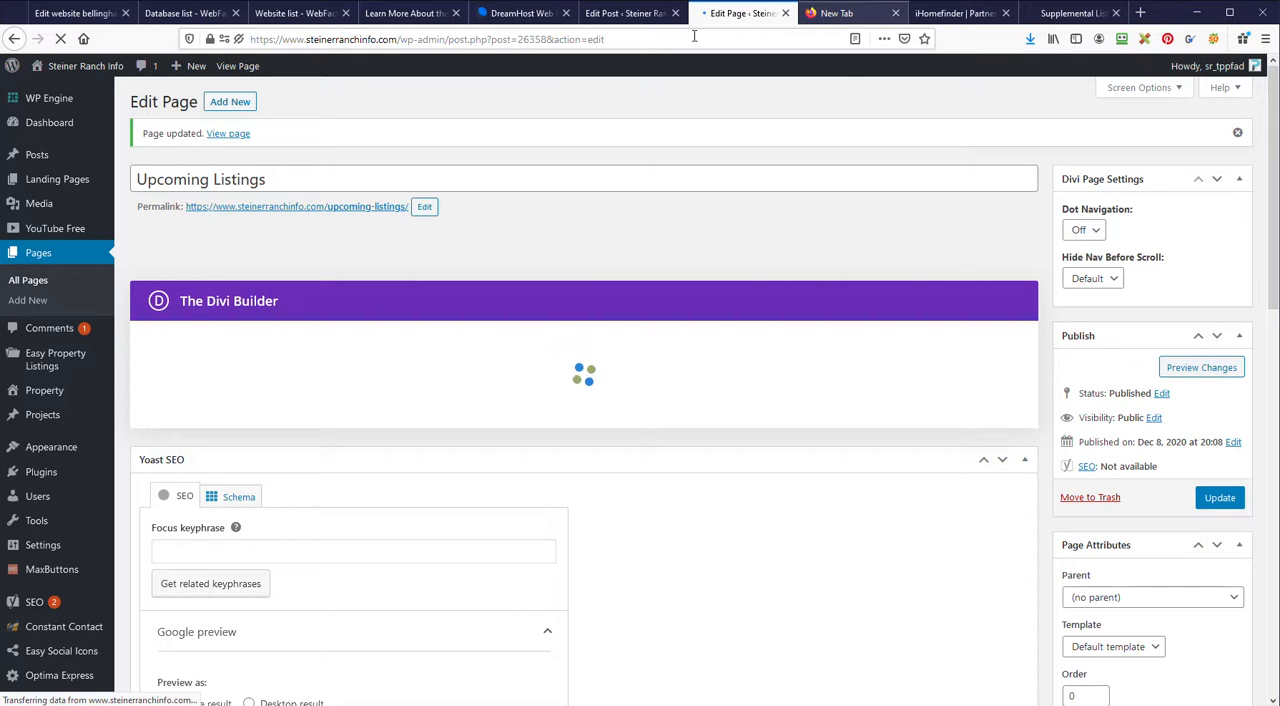
pyautogui.moveTo(396, 39); pyautogui.dragTo(183, 38)
pyautogui.hotkey('ctrl', 'c')
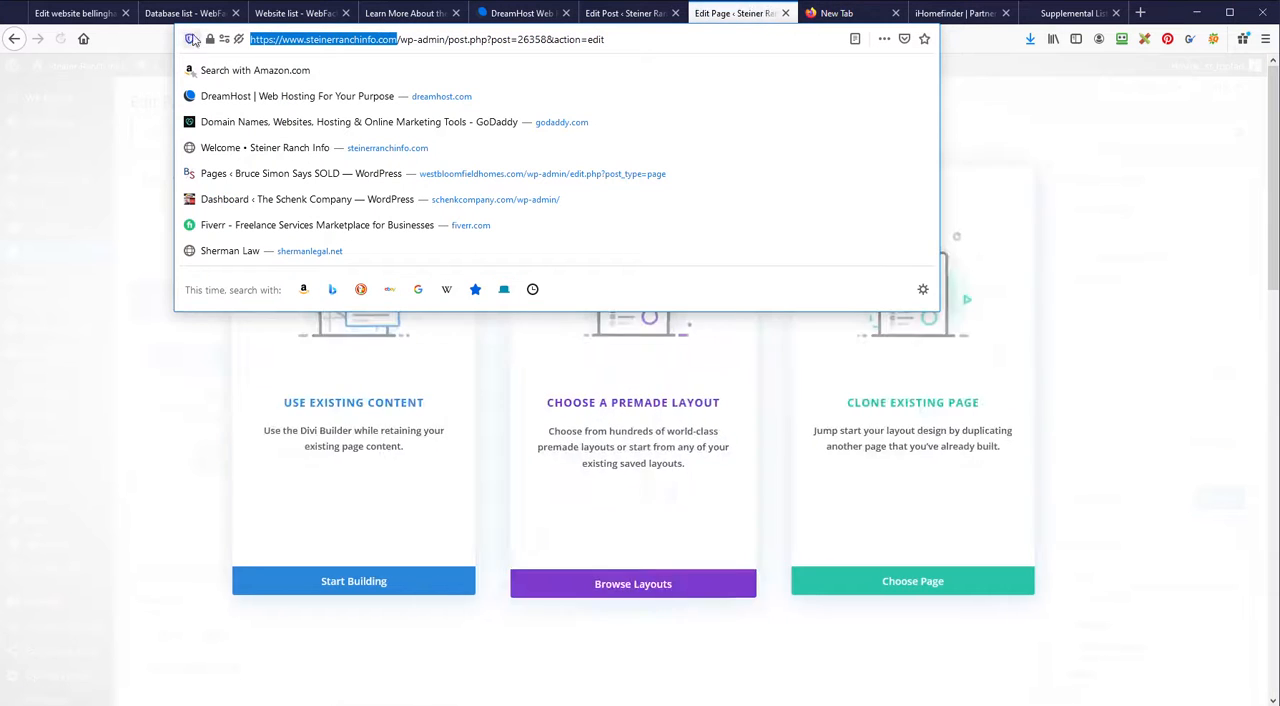
pyautogui.click(822, 18)
pyautogui.hotkey('ctrl', 'v')
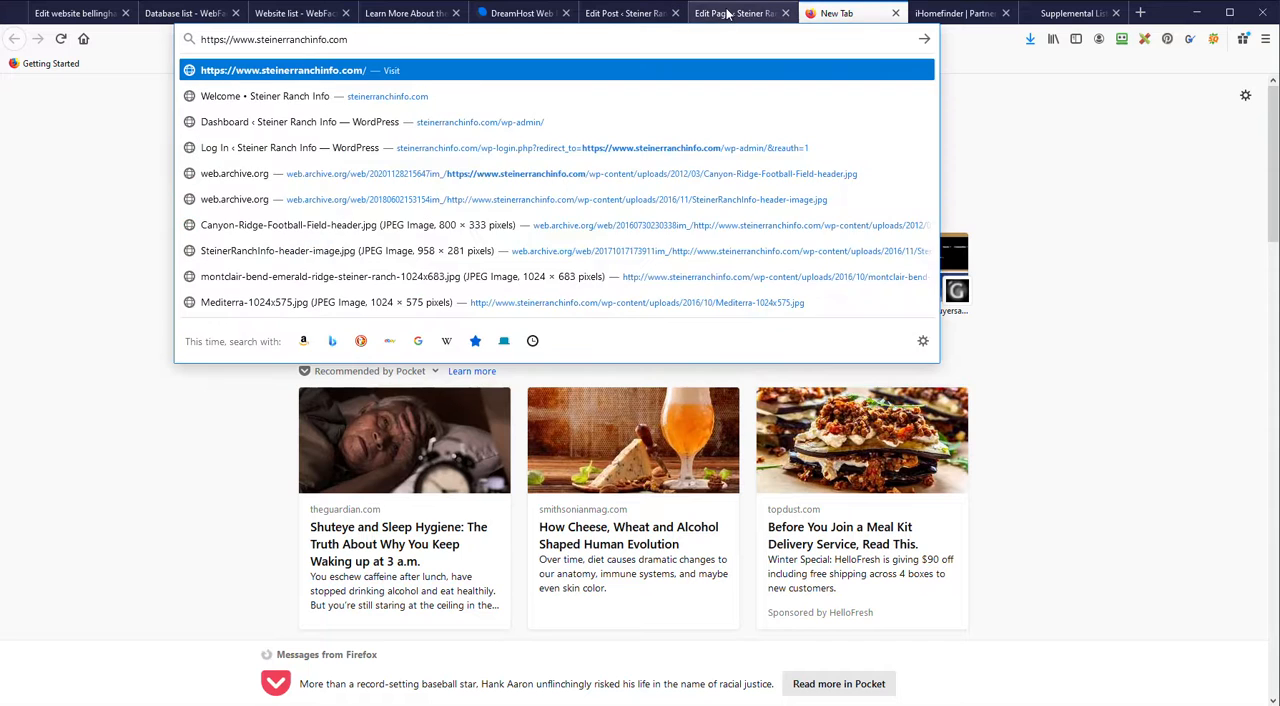
pyautogui.click(728, 13)
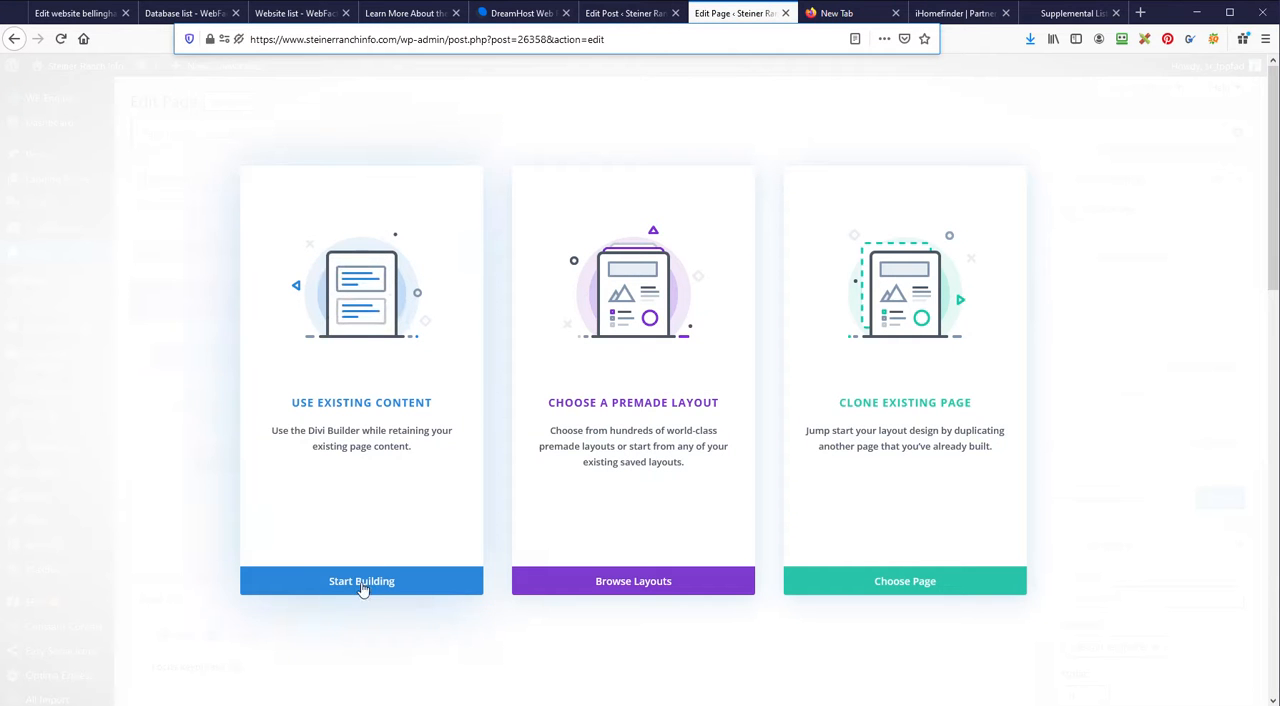
# Step: Build from the page's existing content and add a new section with a single-column row containing a Blog module
pyautogui.click(399, 594)
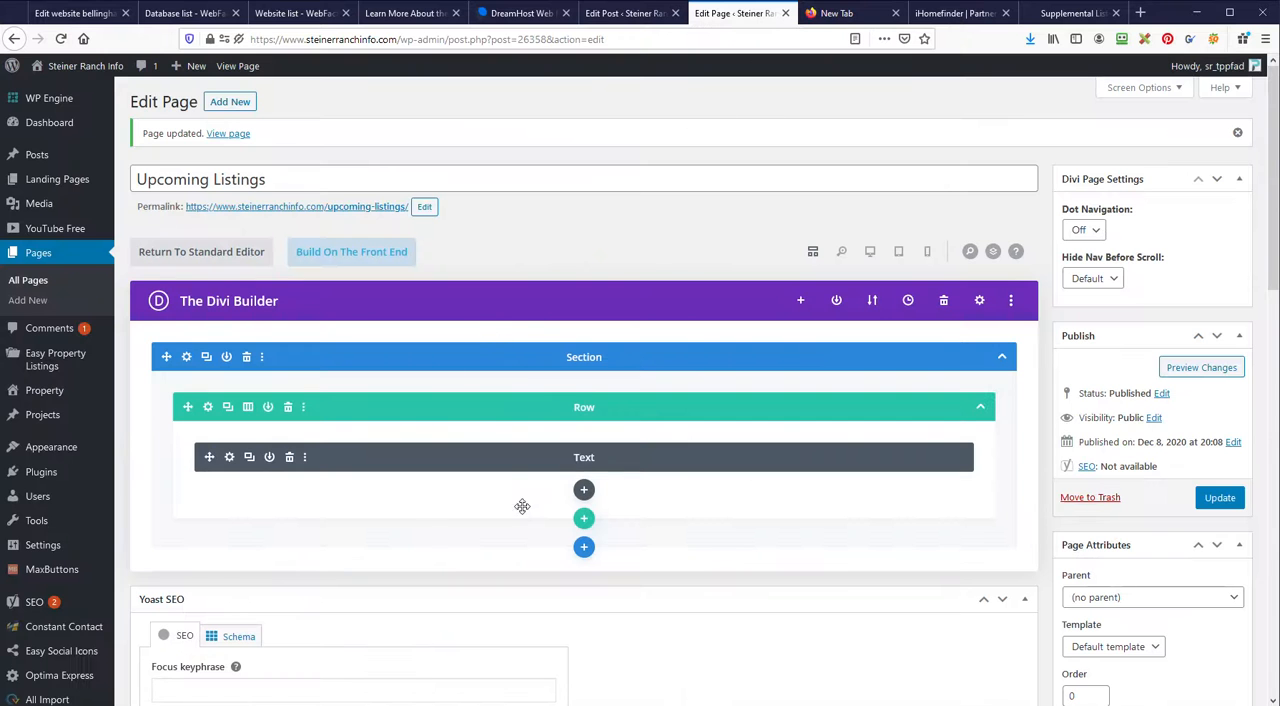
pyautogui.click(582, 549)
pyautogui.click(494, 502)
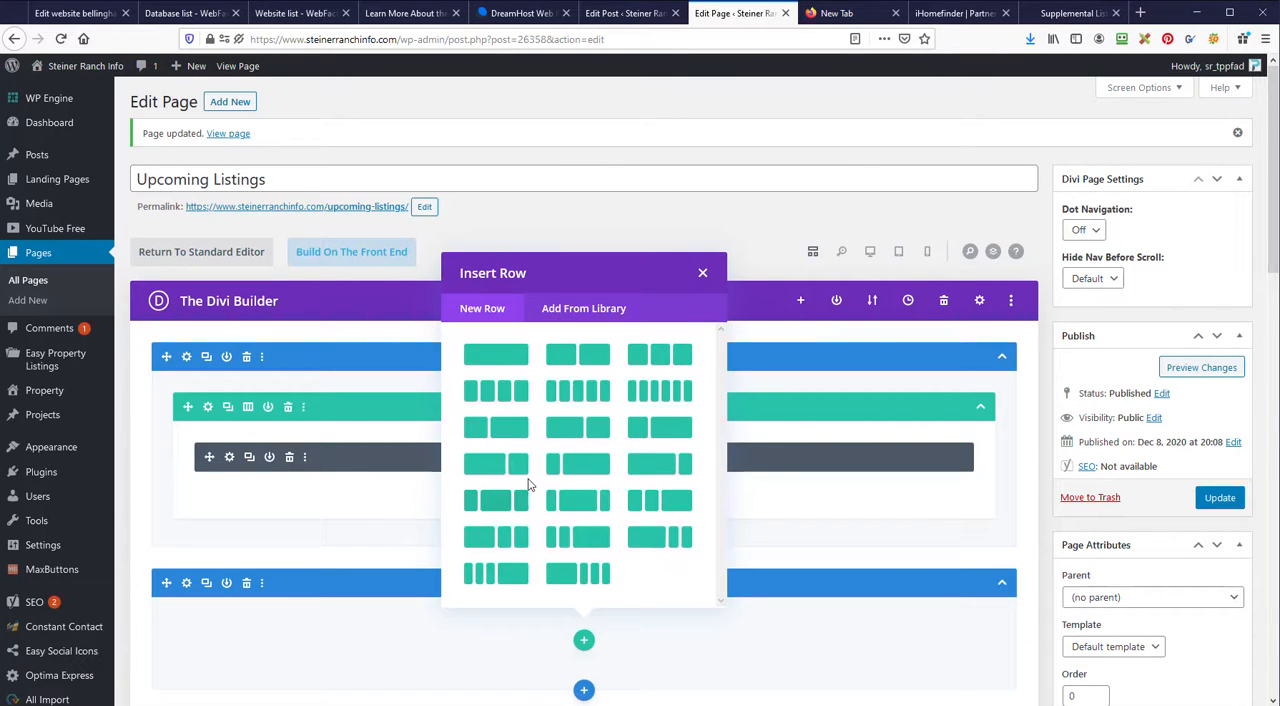
pyautogui.click(522, 364)
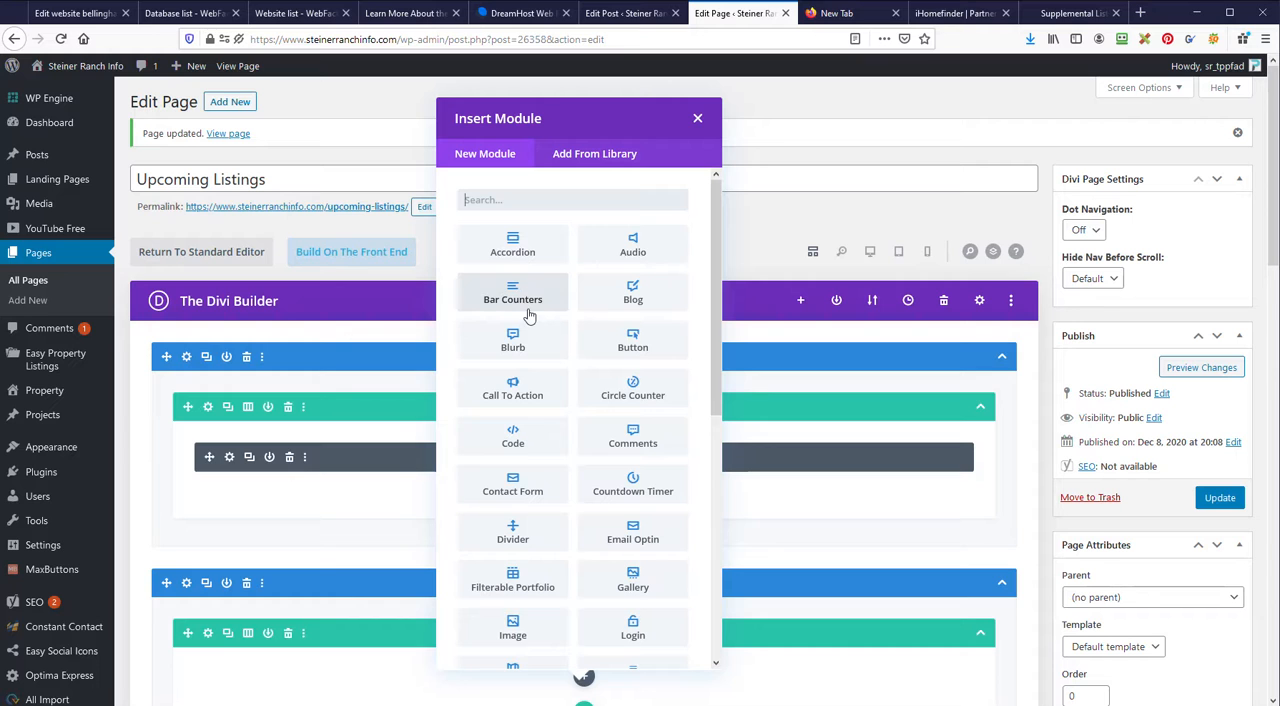
pyautogui.click(631, 305)
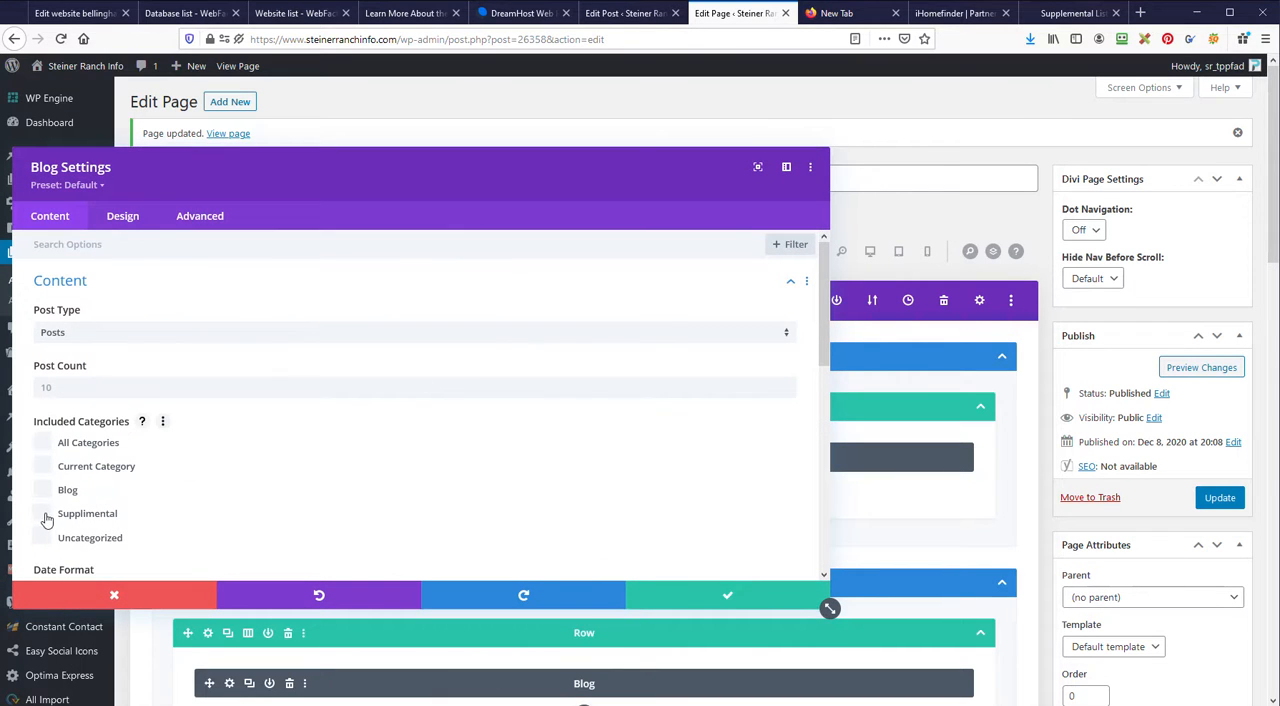
# Step: Limit the Blog module to posts in the Supplimental category and set its post count to 1
pyautogui.click(74, 390)
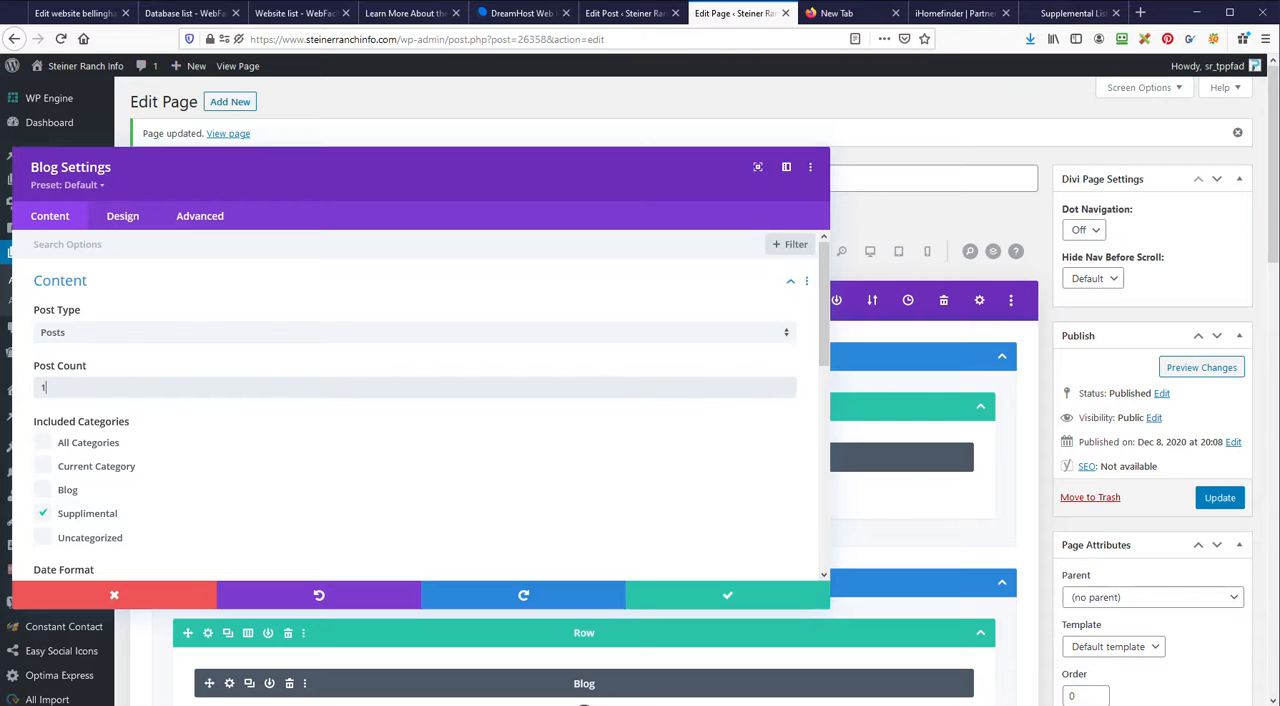
pyautogui.scroll(-3, 204, 405)
# Step: Set the Blog module's layout to Grid, save its settings and update the page
pyautogui.click(119, 220)
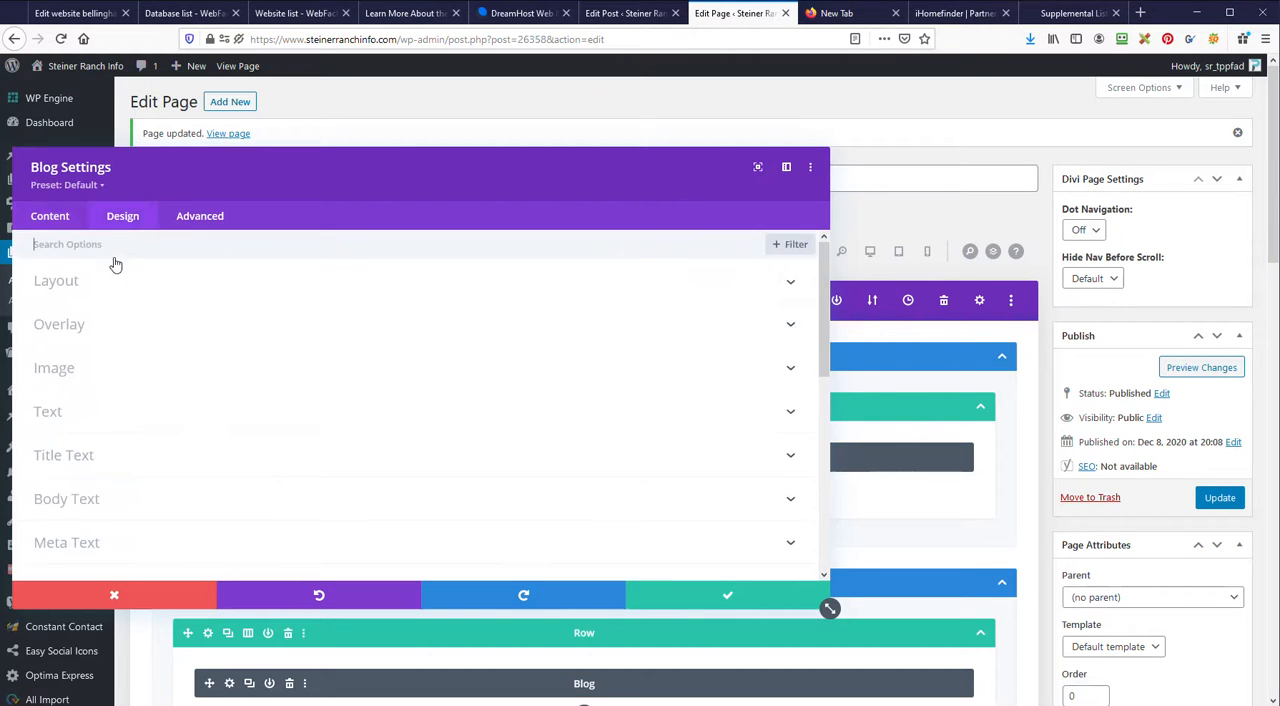
pyautogui.click(88, 296)
pyautogui.click(146, 334)
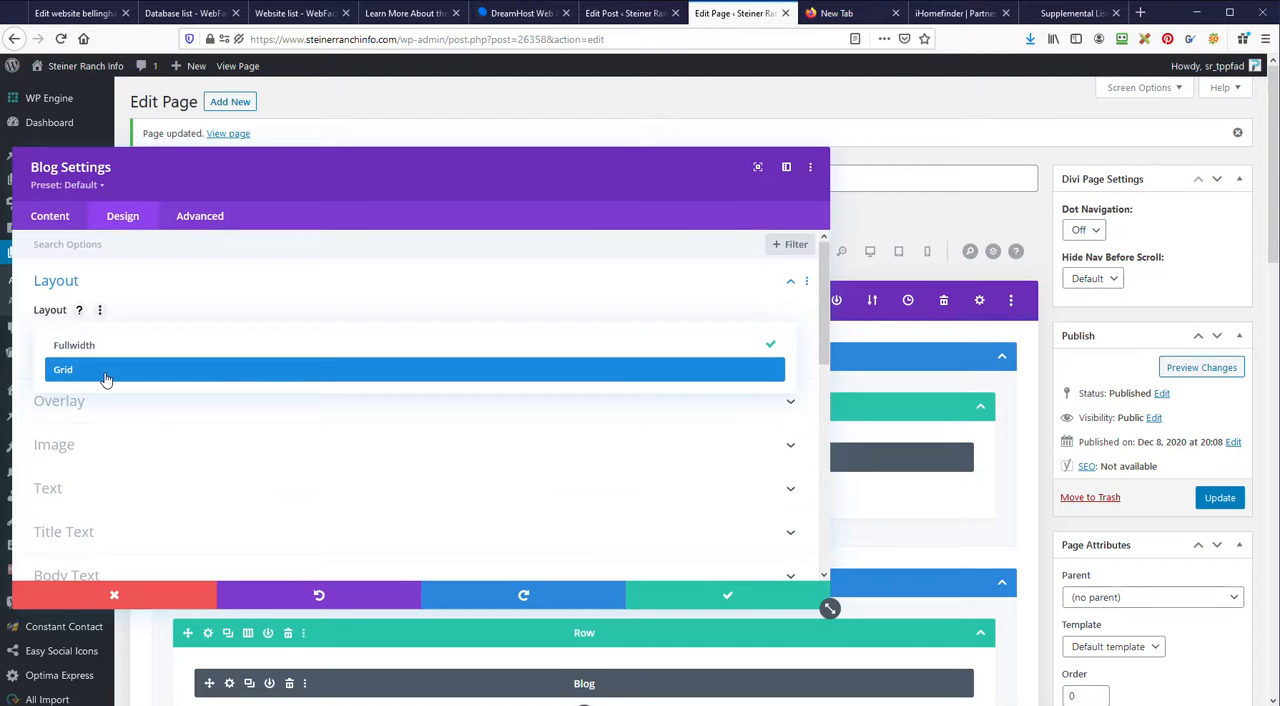
pyautogui.click(103, 374)
pyautogui.click(748, 600)
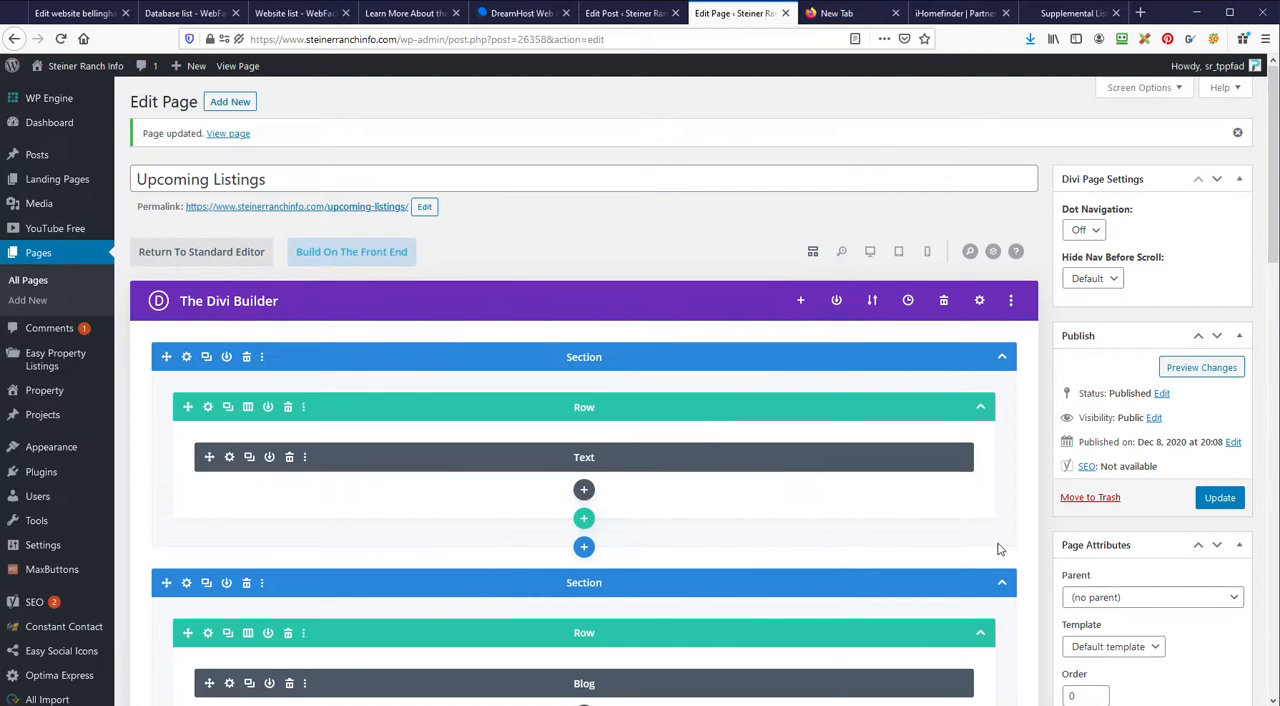
pyautogui.click(1217, 498)
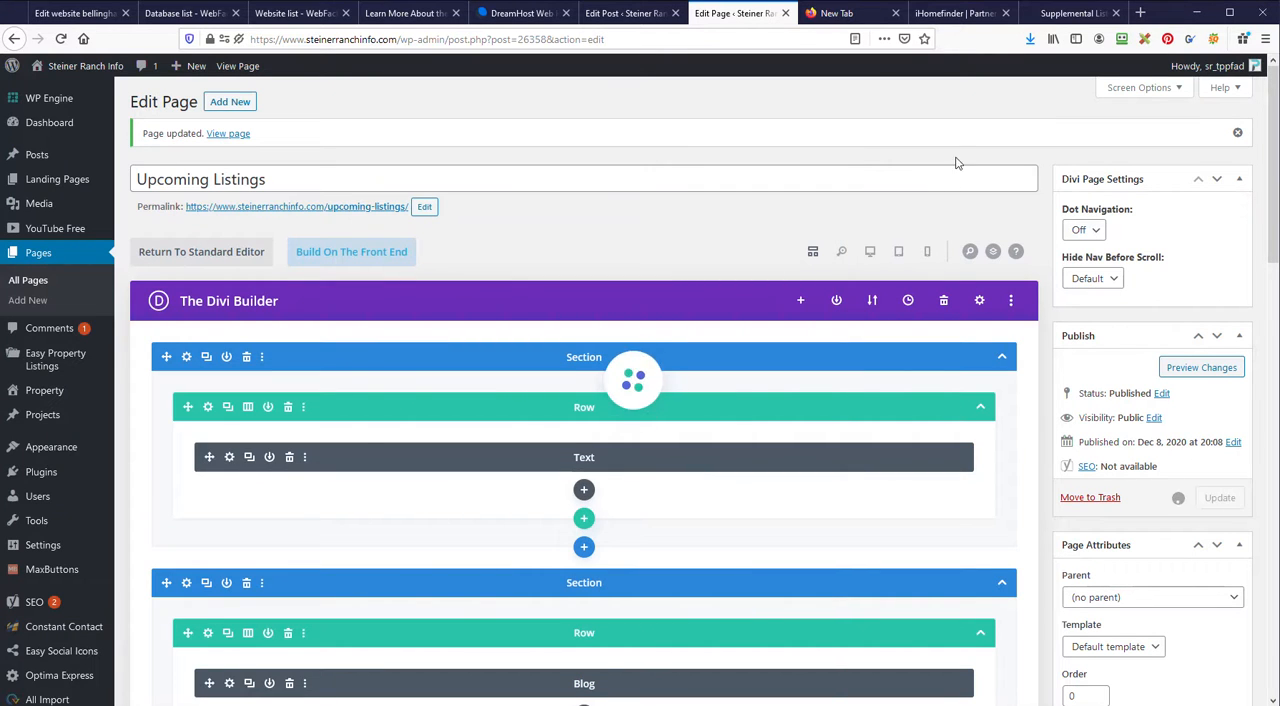
pyautogui.click(864, 14)
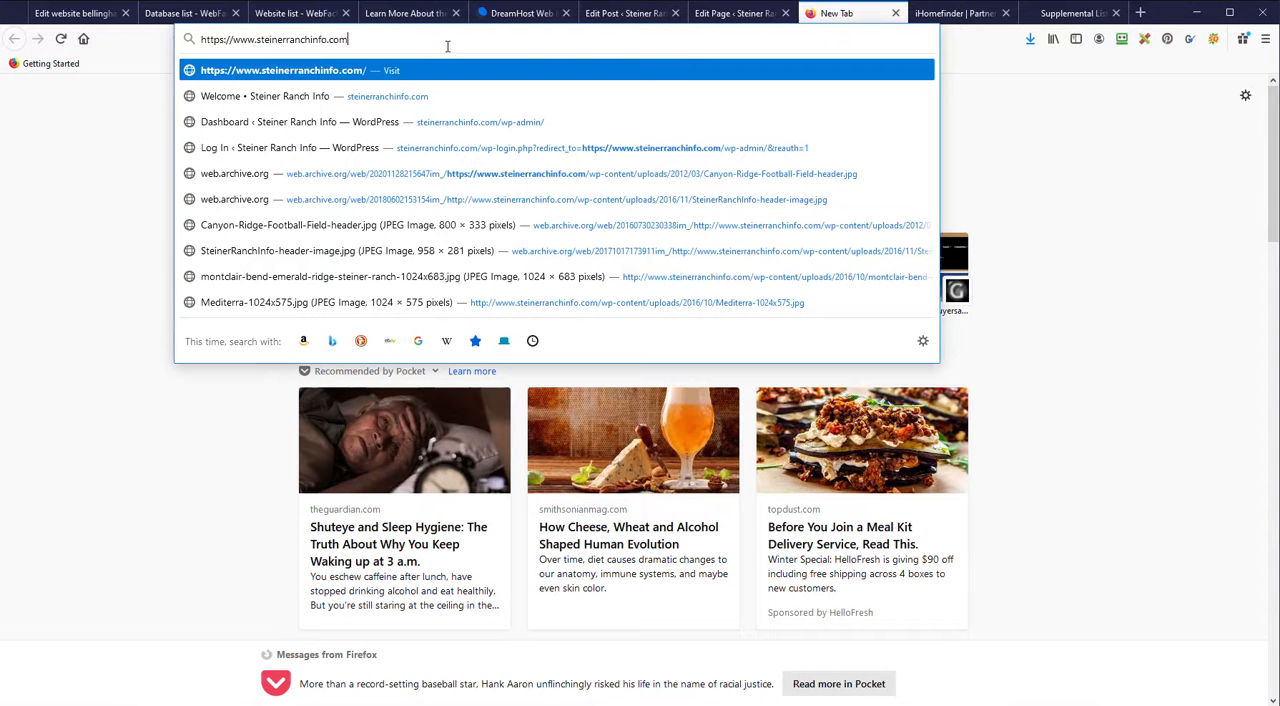
pyautogui.press('Return')
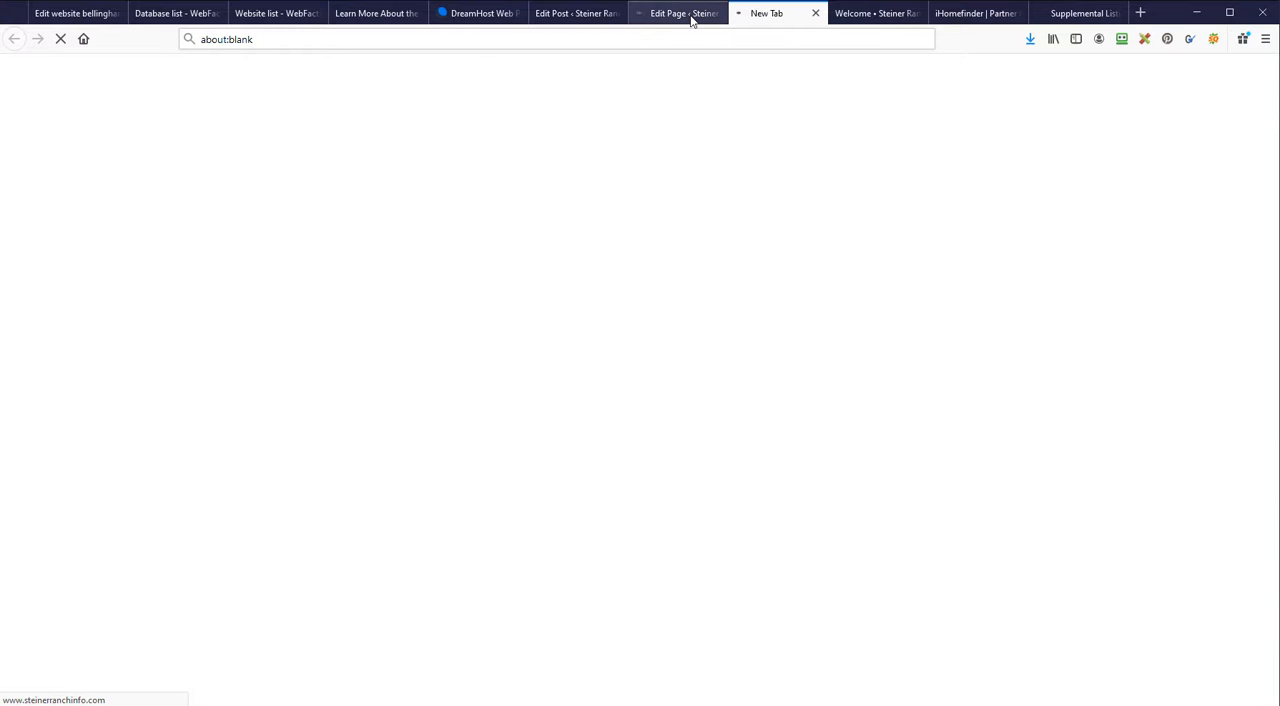
pyautogui.click(689, 14)
pyautogui.click(767, 14)
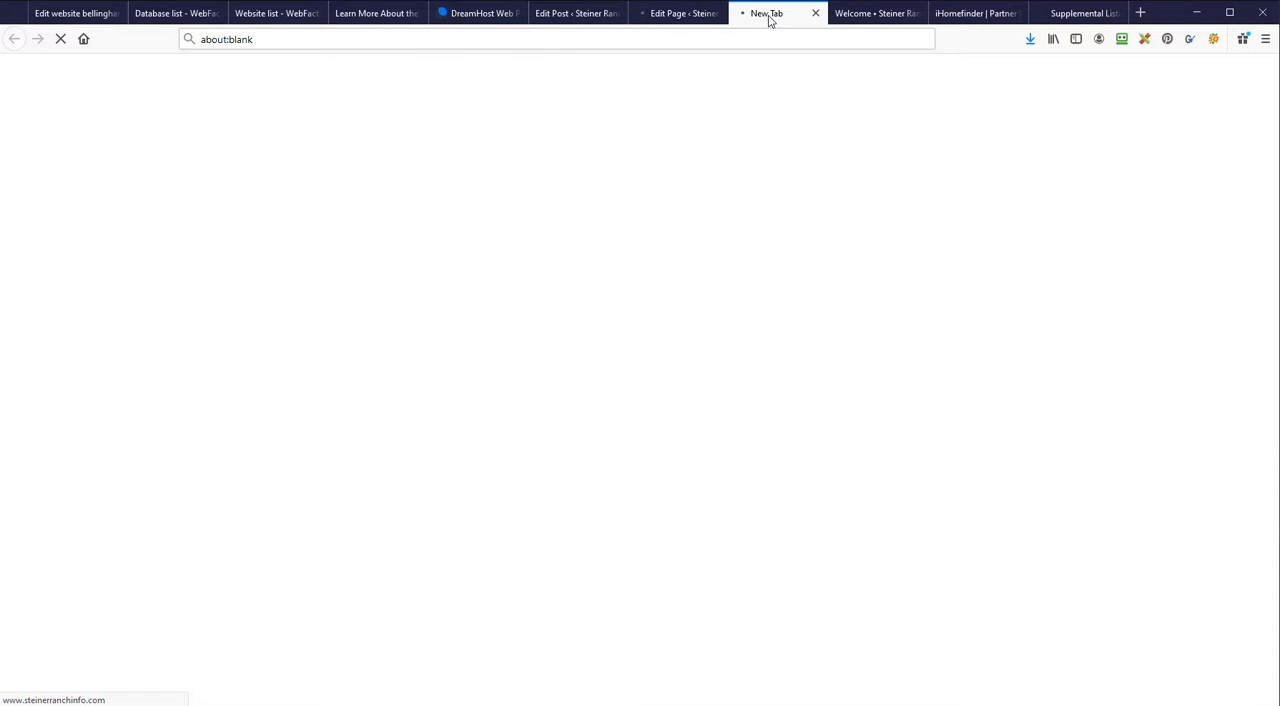
pyautogui.click(514, 39)
pyautogui.hotkey('ctrl', 'v')
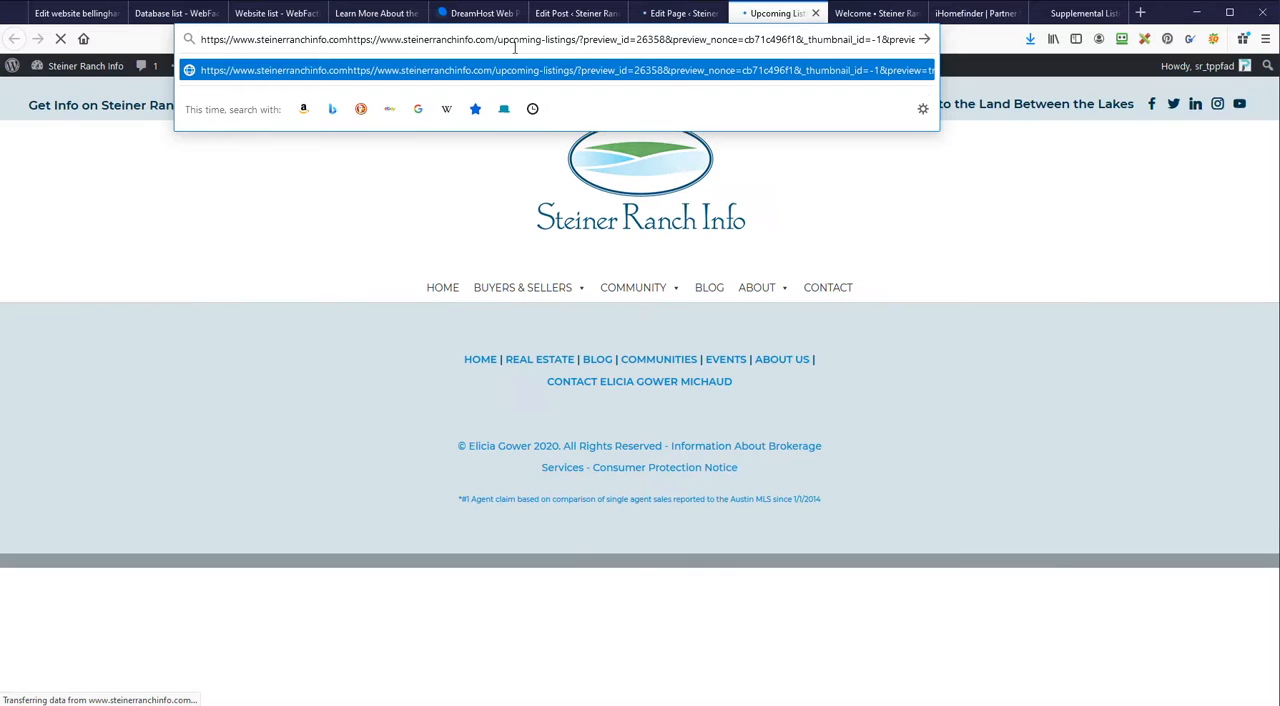
pyautogui.press('Return')
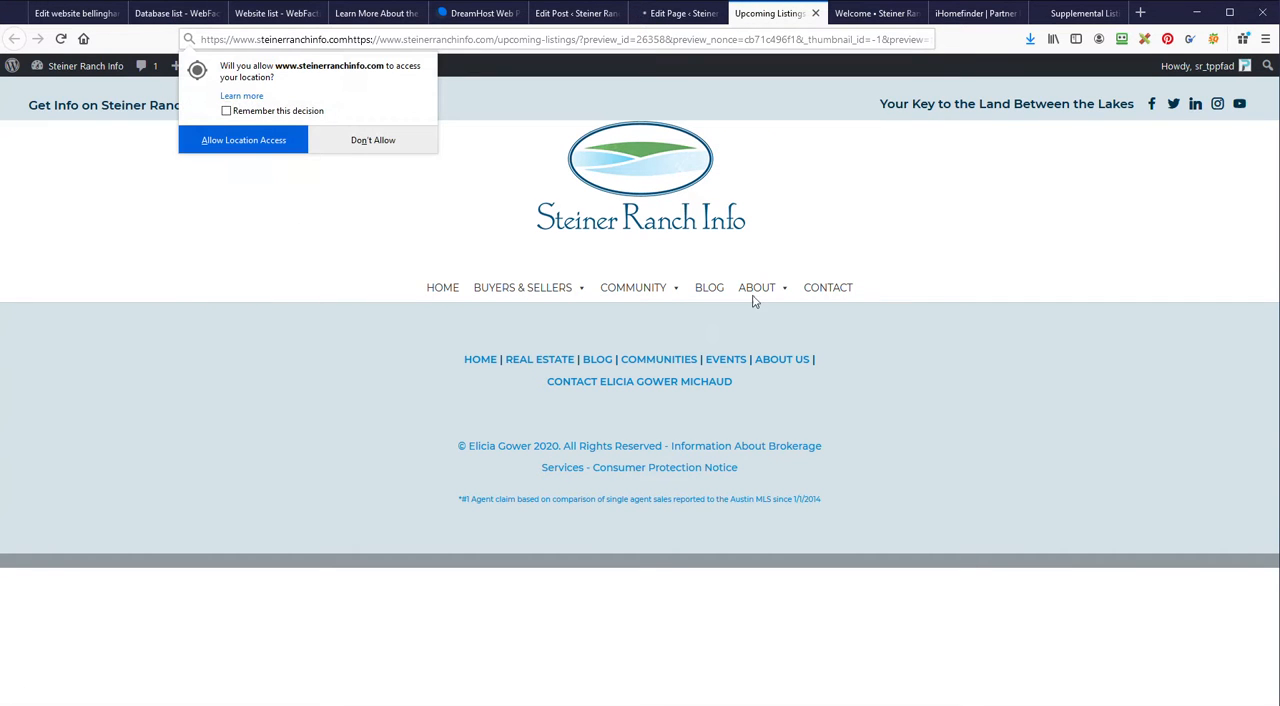
pyautogui.click(370, 146)
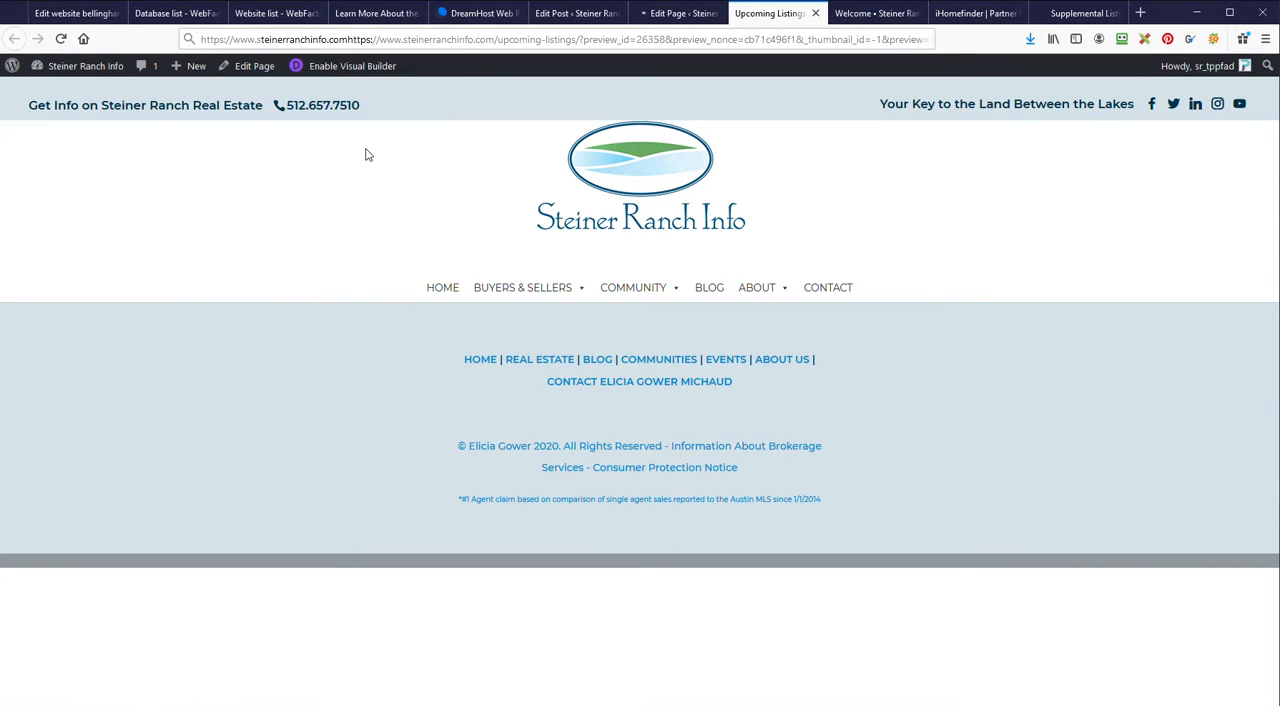
# Step: Open the site's Blog page, examine how its posts are laid out and dismiss the market updates sign-up popup
pyautogui.click(716, 297)
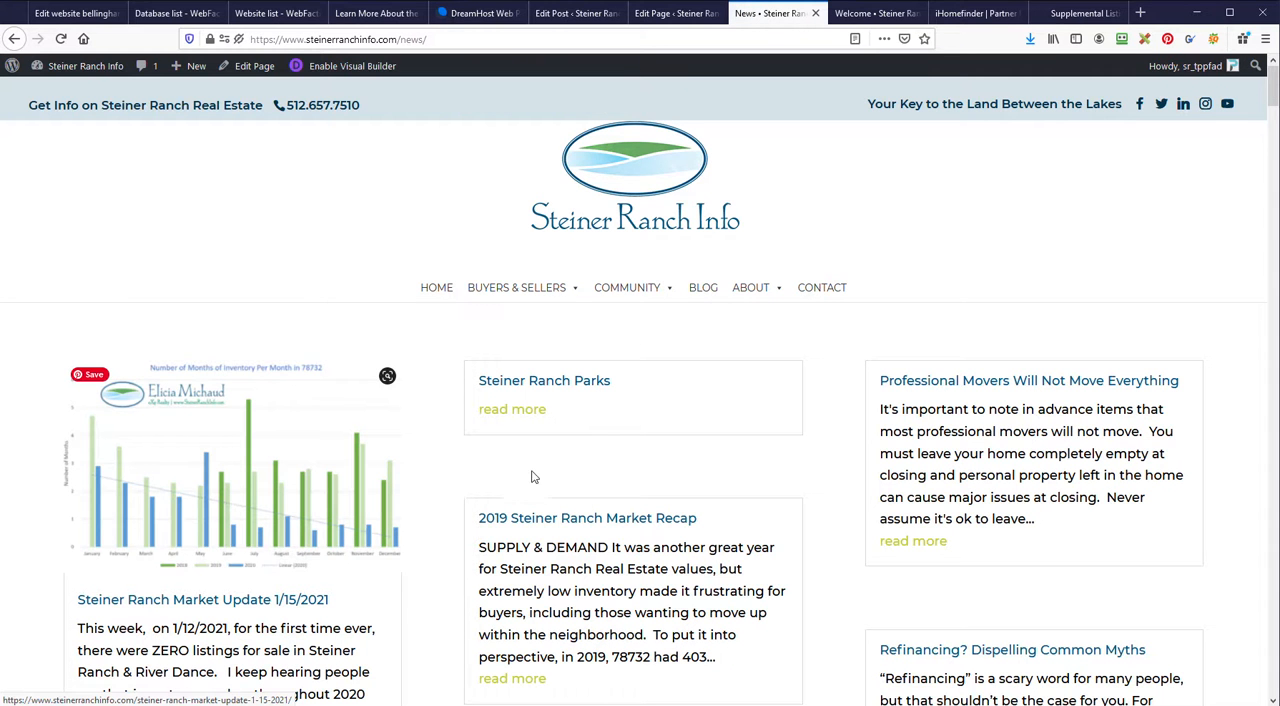
pyautogui.scroll(-12, 533, 477)
pyautogui.scroll(10, 383, 479)
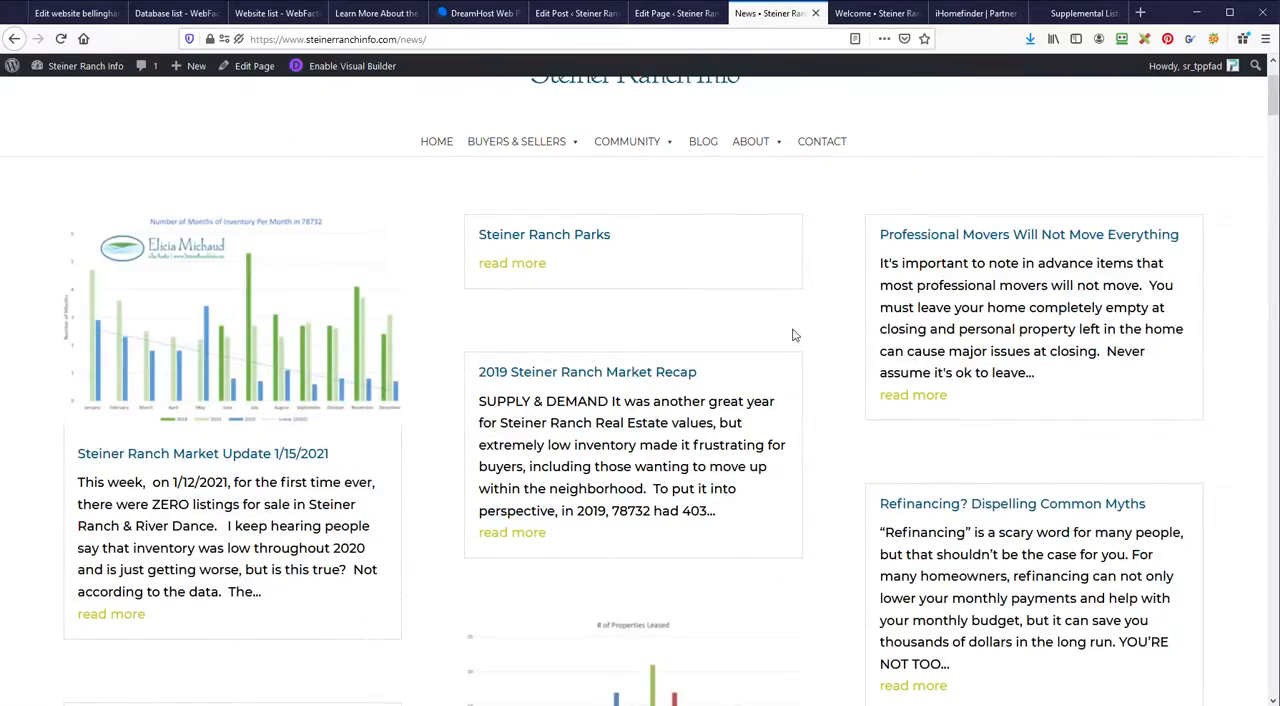
pyautogui.scroll(3, 796, 342)
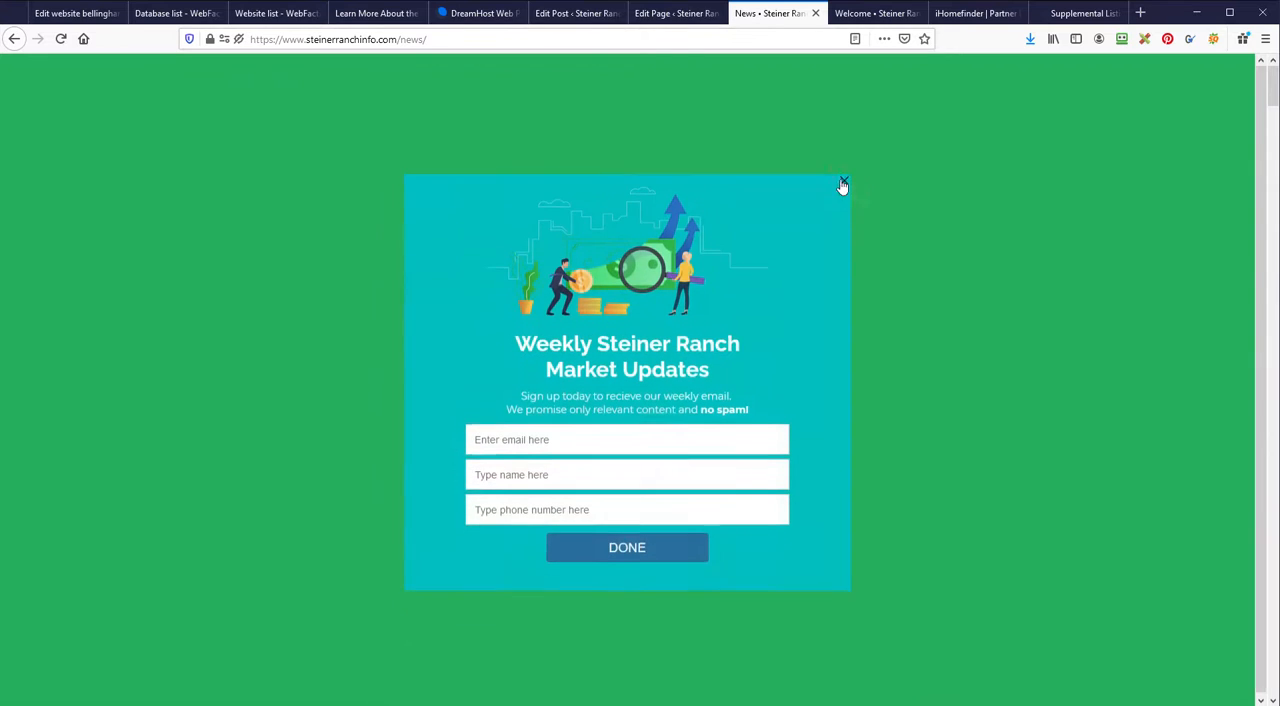
pyautogui.click(849, 182)
# Step: Switch to the iHomefinder account and open its Supplemental listings page
pyautogui.click(700, 15)
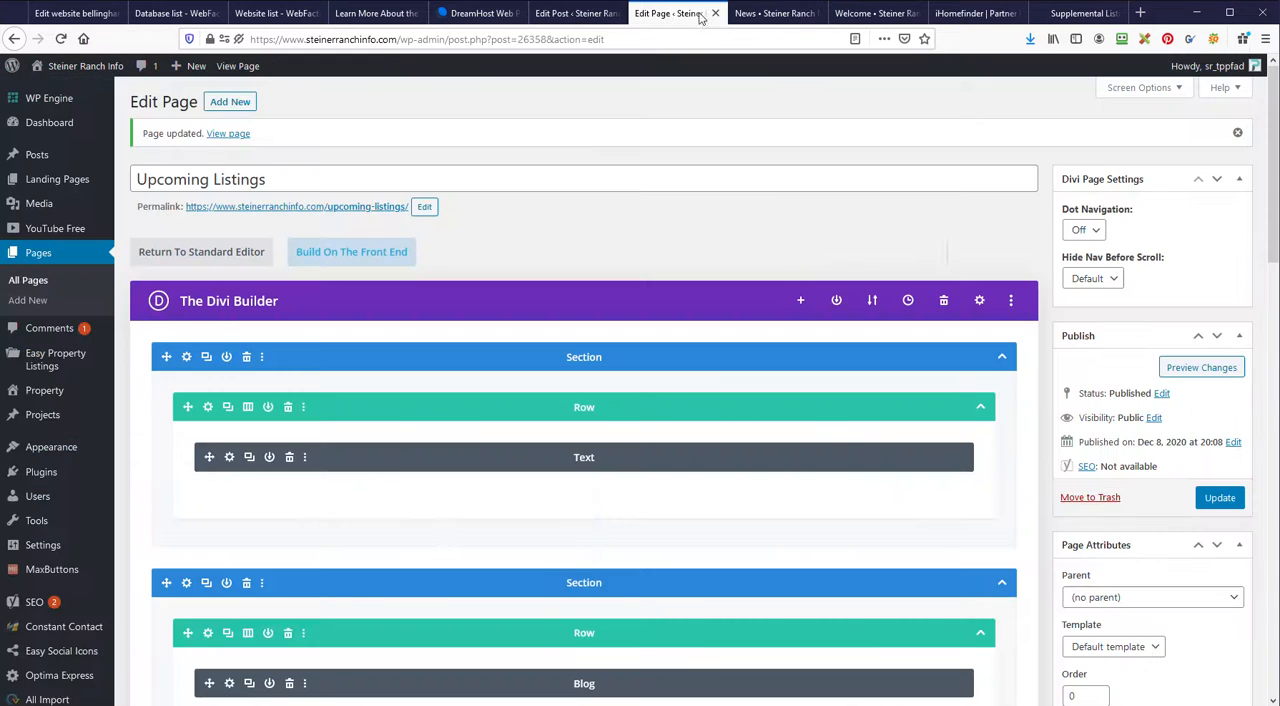
pyautogui.click(973, 15)
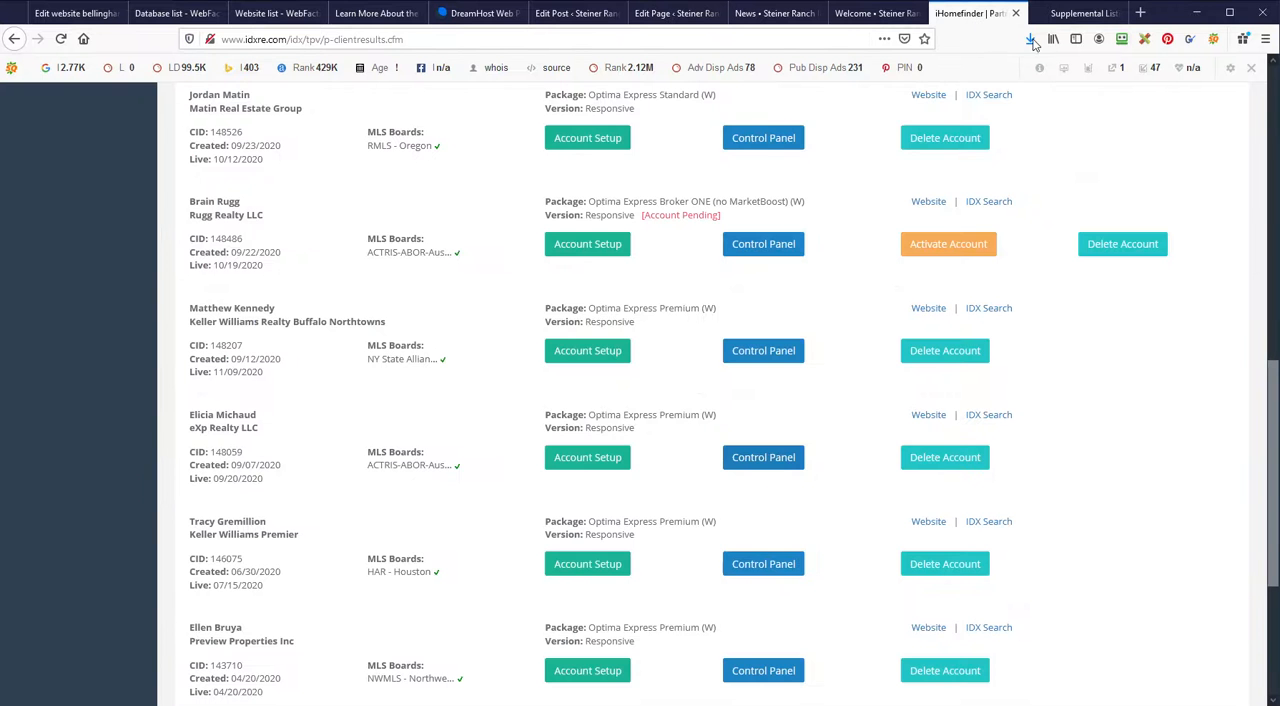
pyautogui.click(1074, 15)
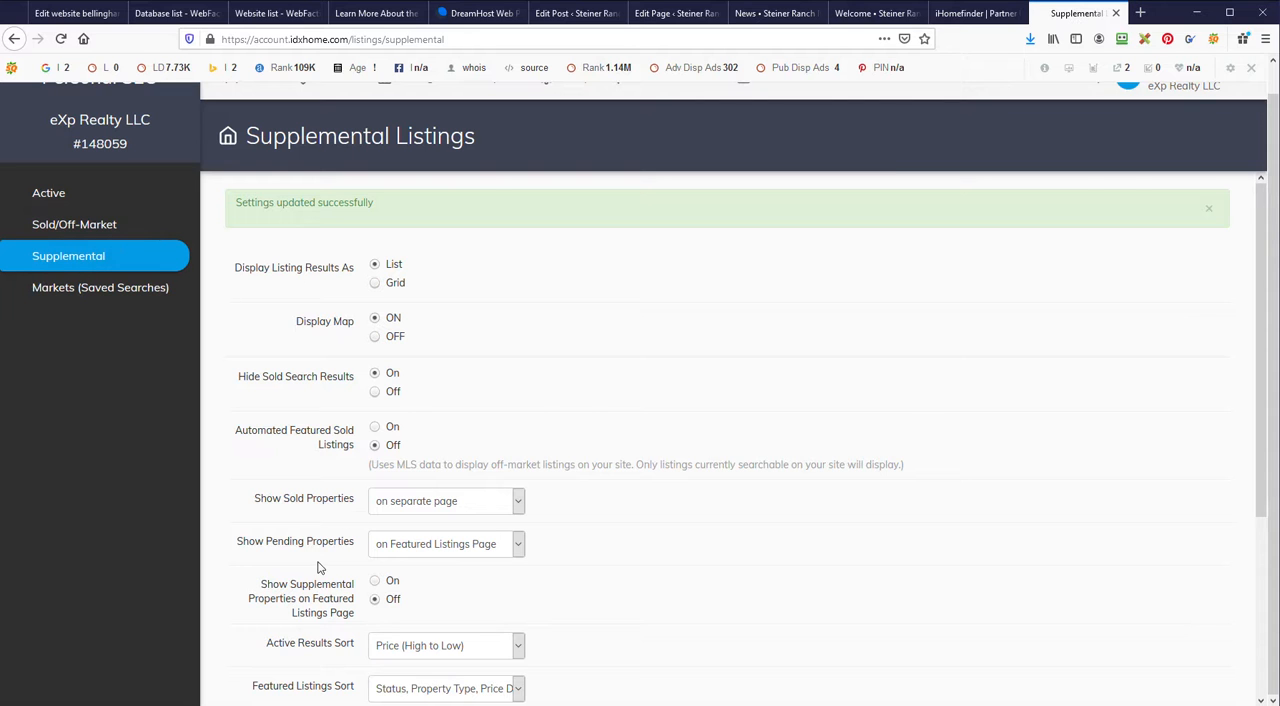
pyautogui.click(86, 254)
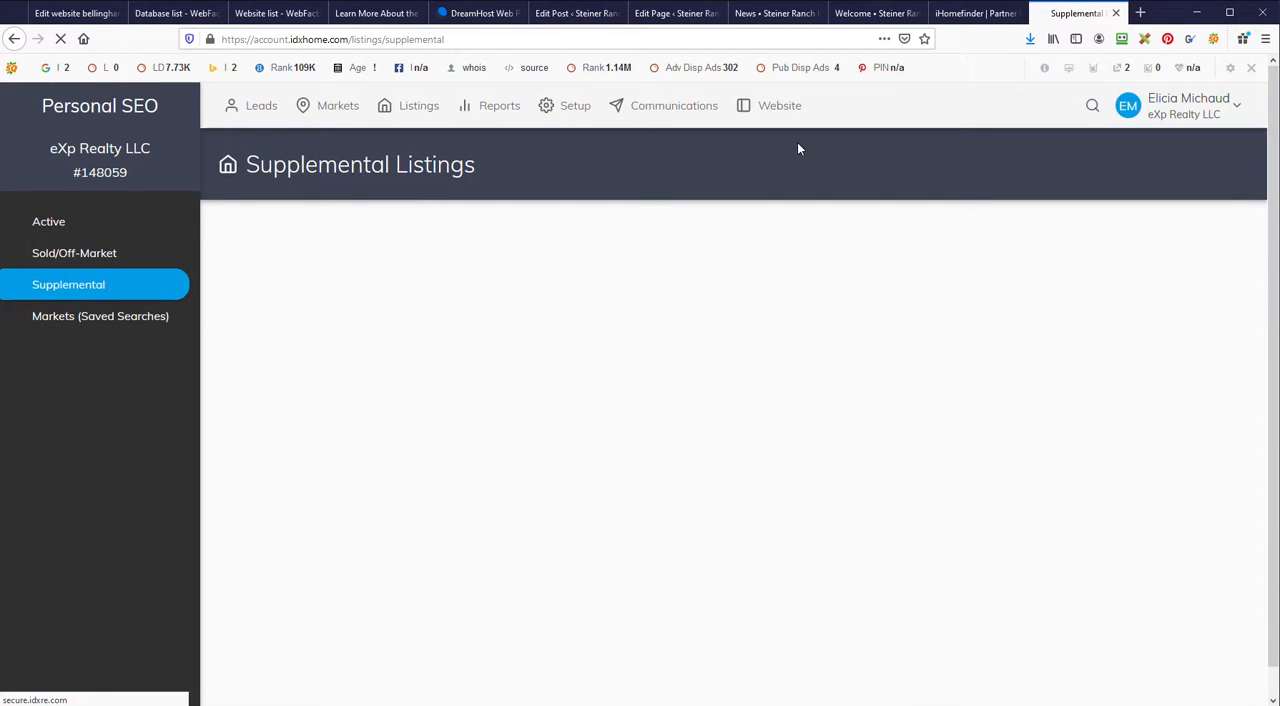
# Step: Close the Auto Draft post's editor tab and return to the Upcoming Listings page editor
pyautogui.click(601, 15)
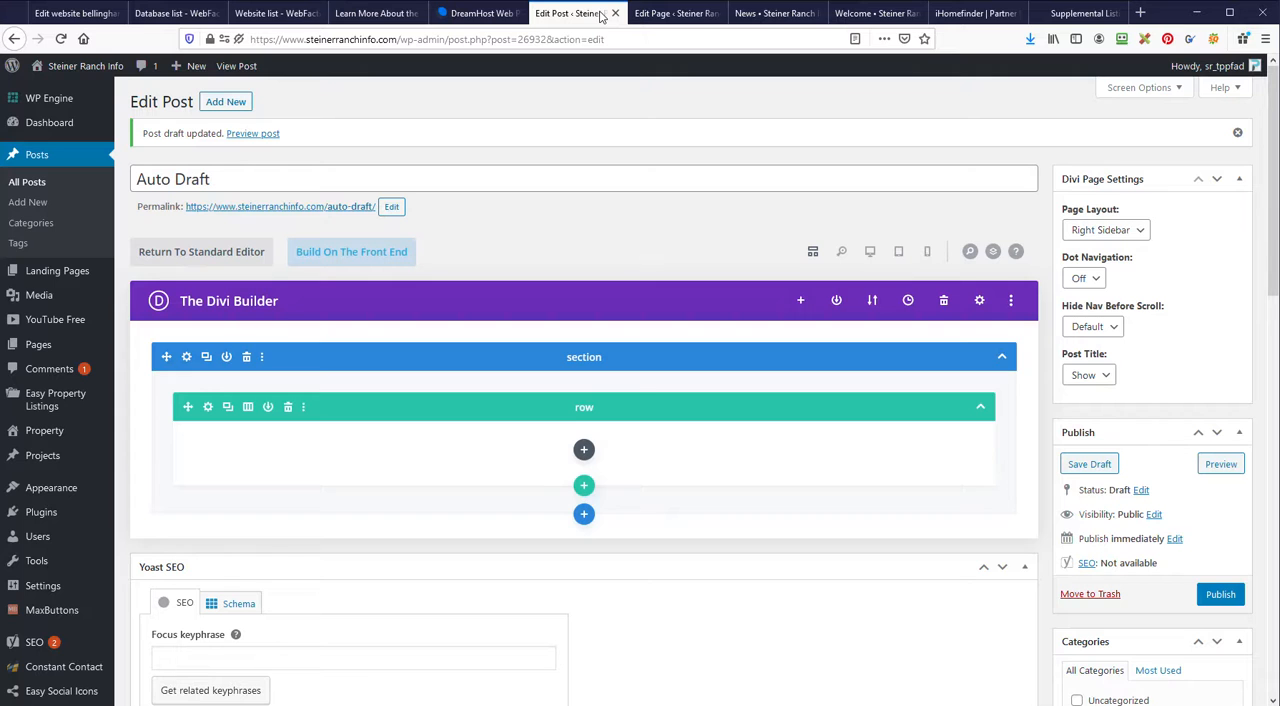
pyautogui.click(615, 13)
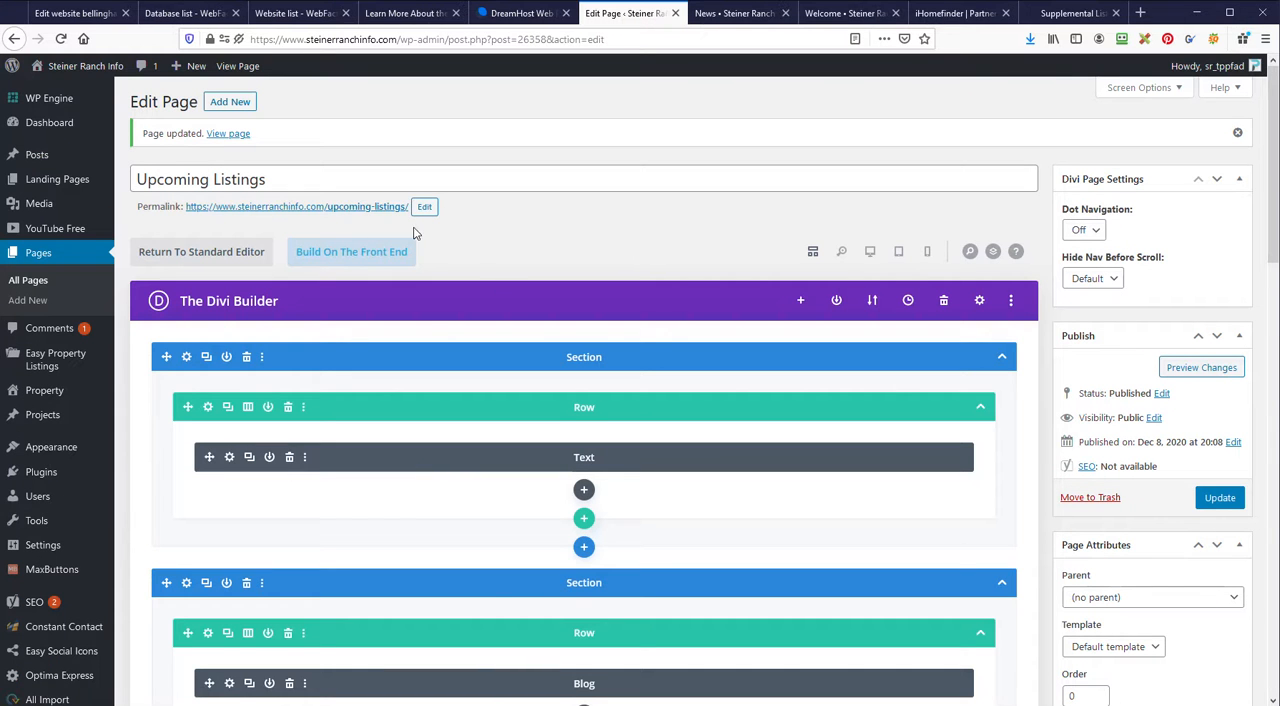
# Step: Disable the section containing the Blog module on phone, tablet and desktop, and update the Upcoming Listings page
pyautogui.scroll(-3, 437, 381)
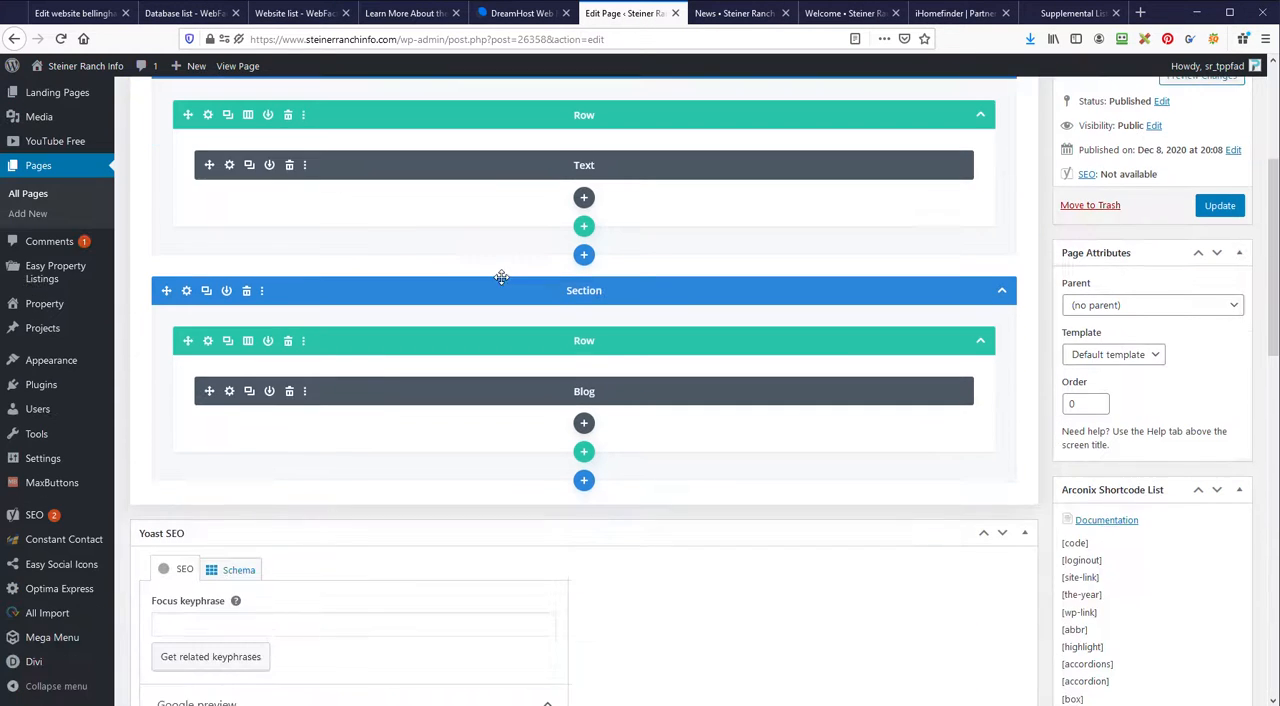
pyautogui.click(261, 291)
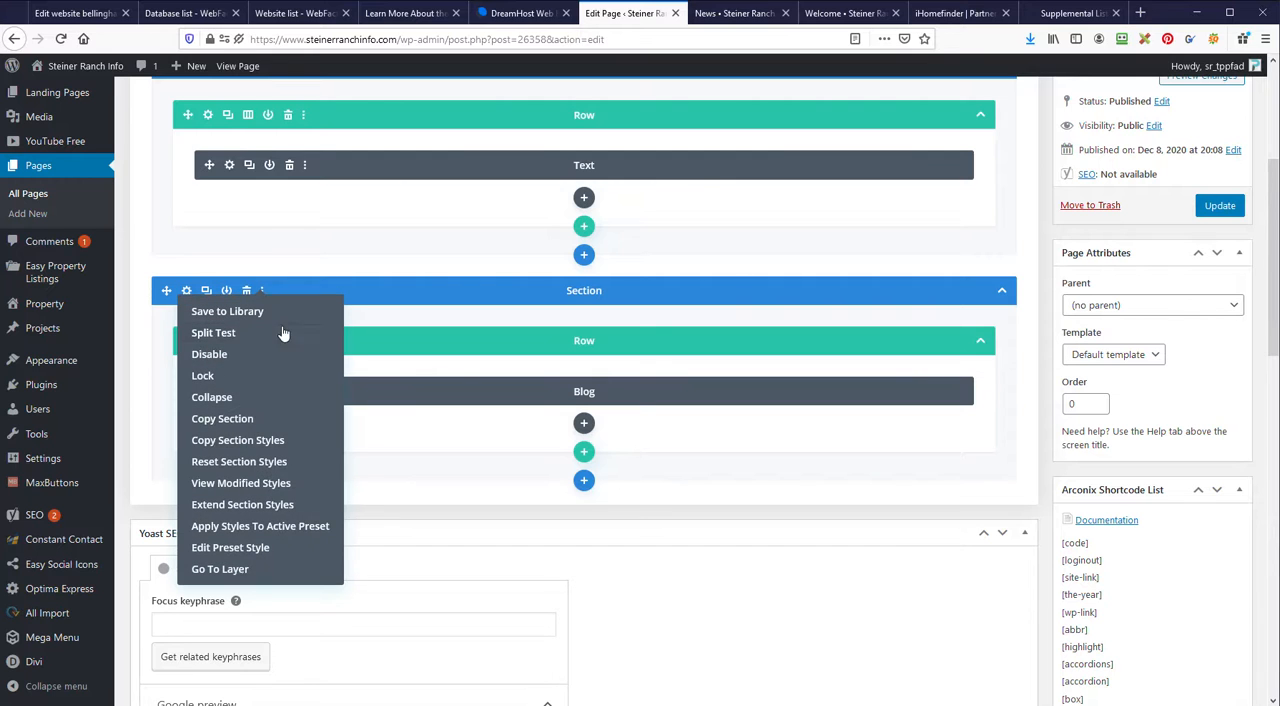
pyautogui.moveTo(252, 355)
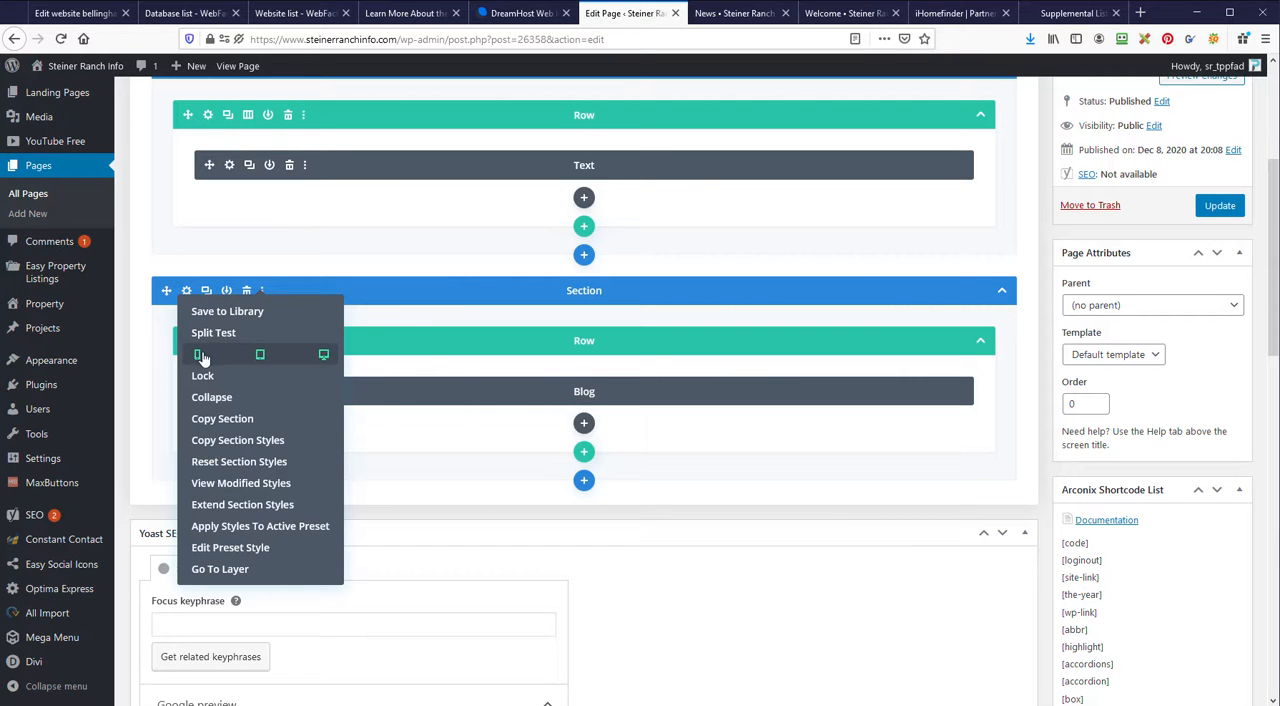
pyautogui.click(324, 356)
pyautogui.scroll(3, 813, 523)
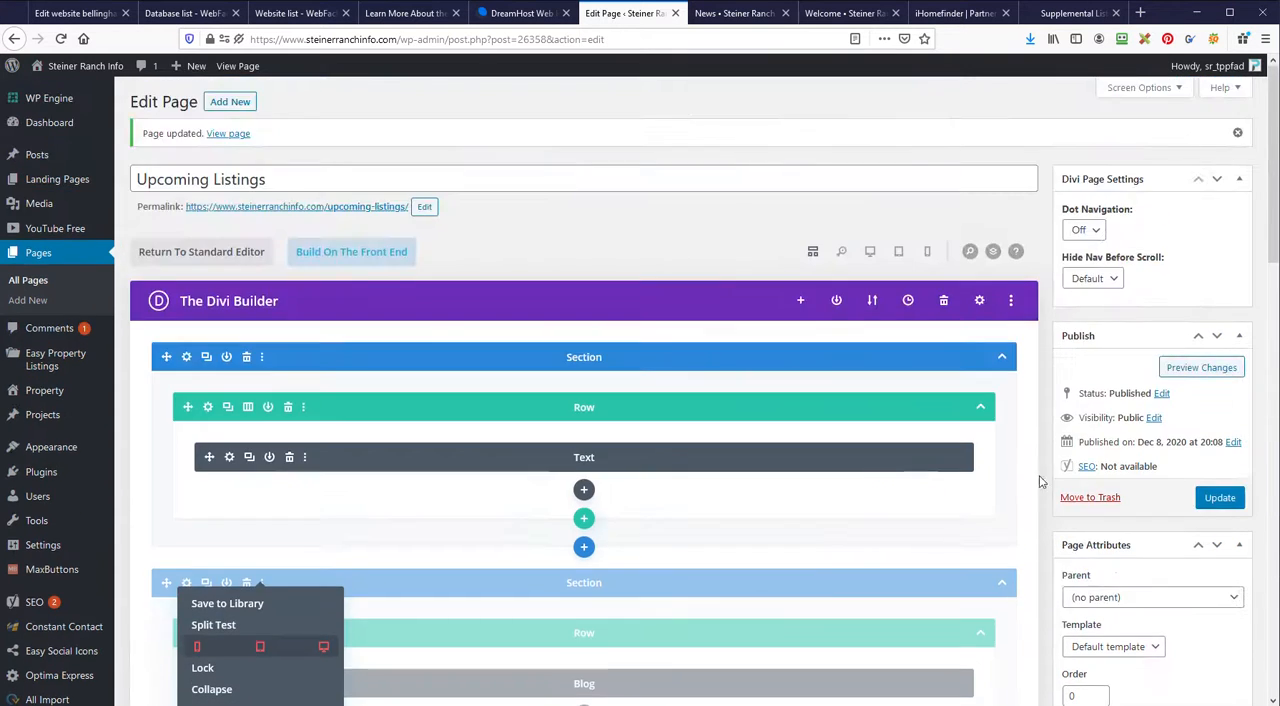
pyautogui.click(1221, 503)
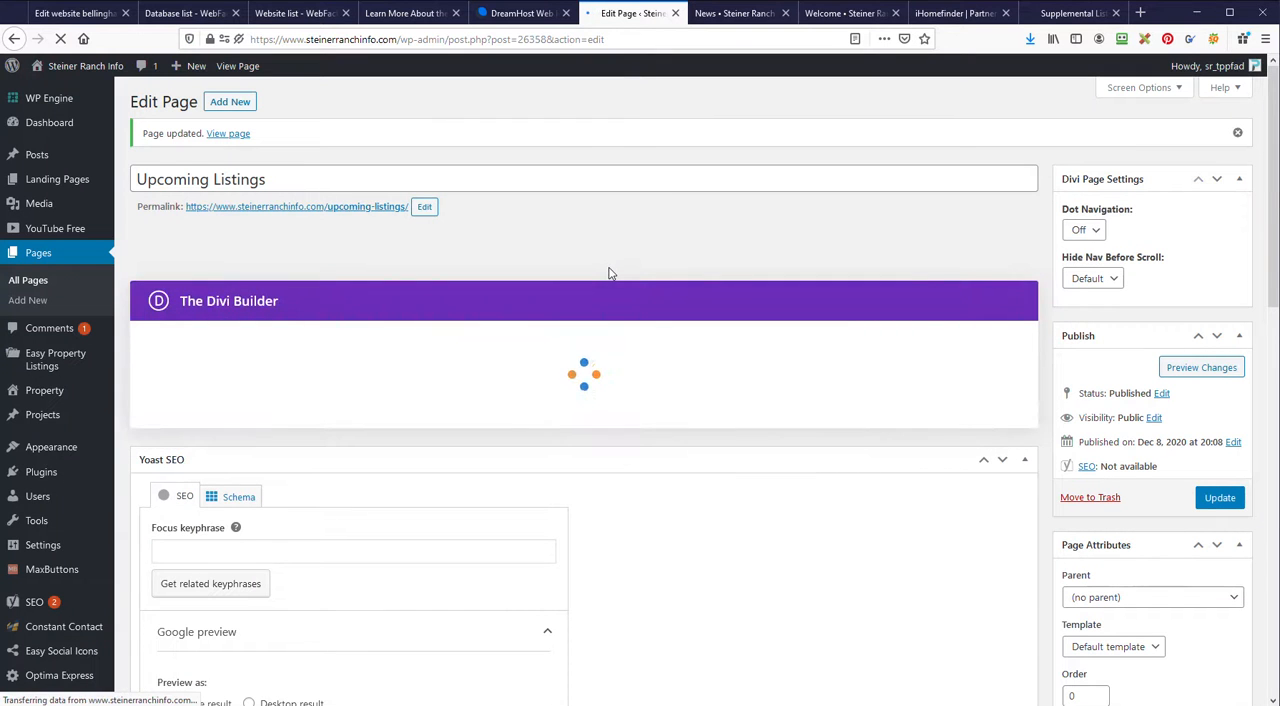
pyautogui.moveTo(104, 152)
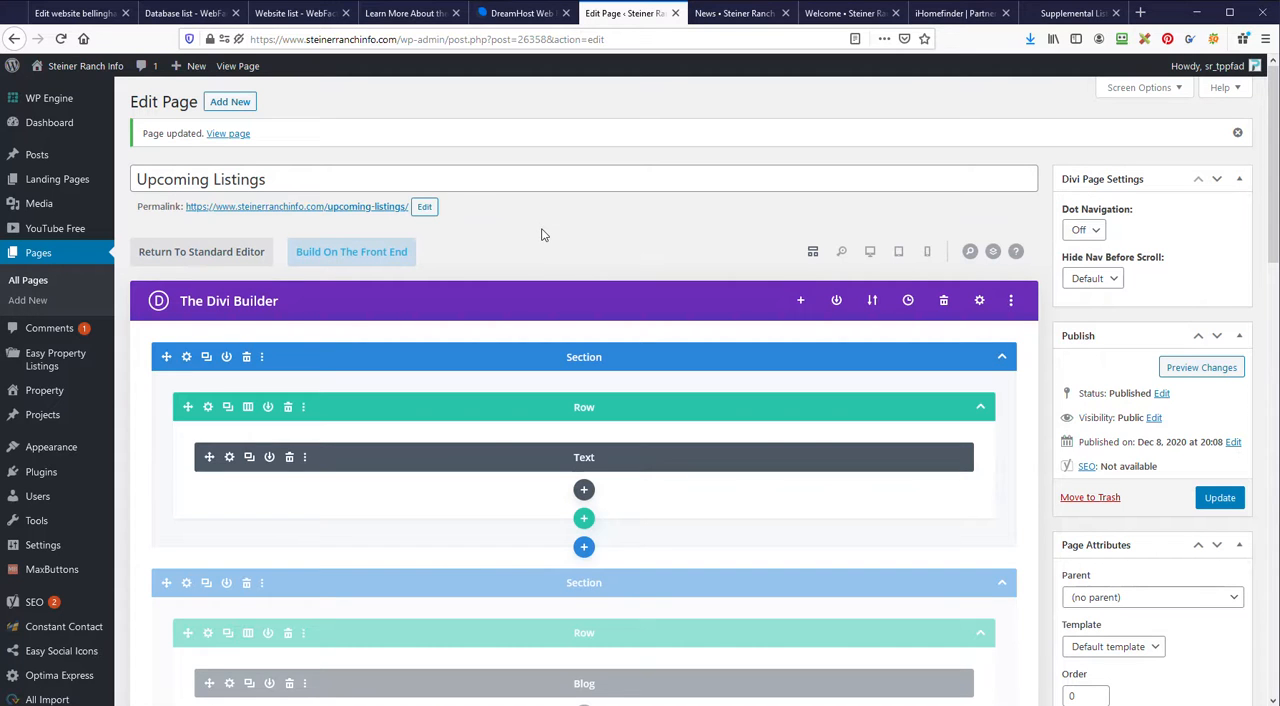
# Step: View the site's home page and return to the Supplemental Listings page in the iHomefinder account
pyautogui.hotkey('ctrl', '9')
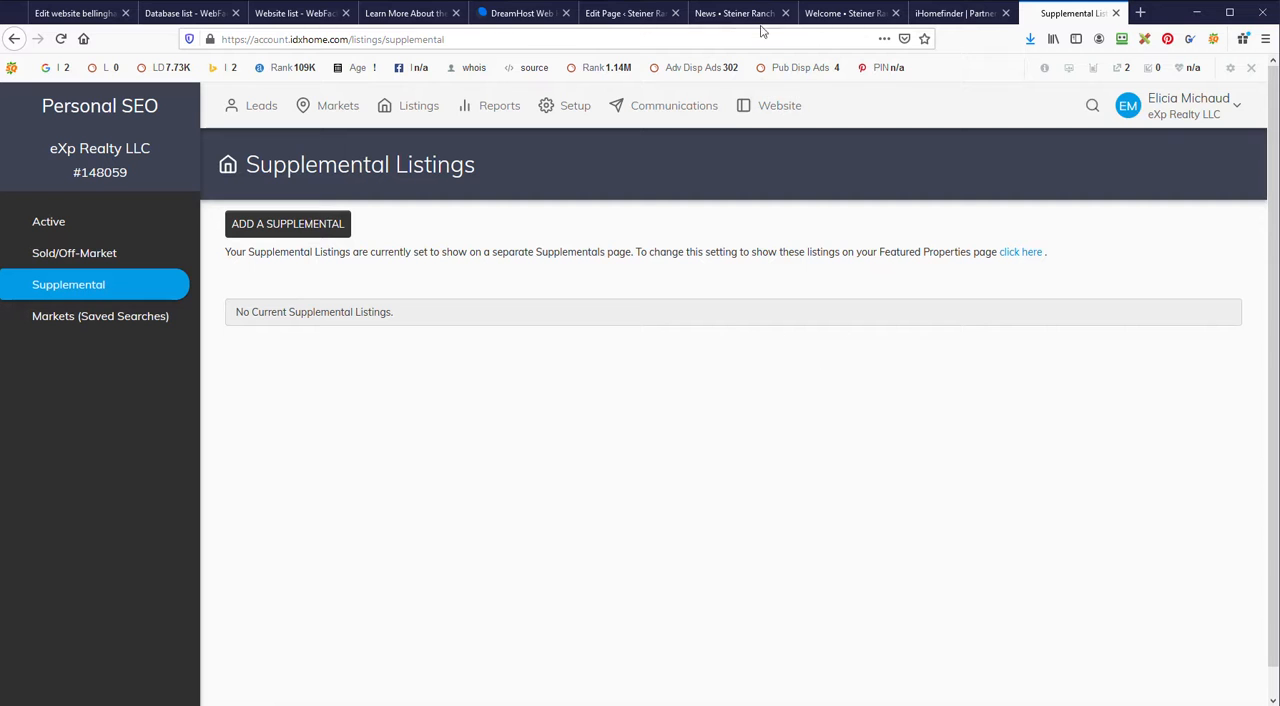
pyautogui.click(845, 14)
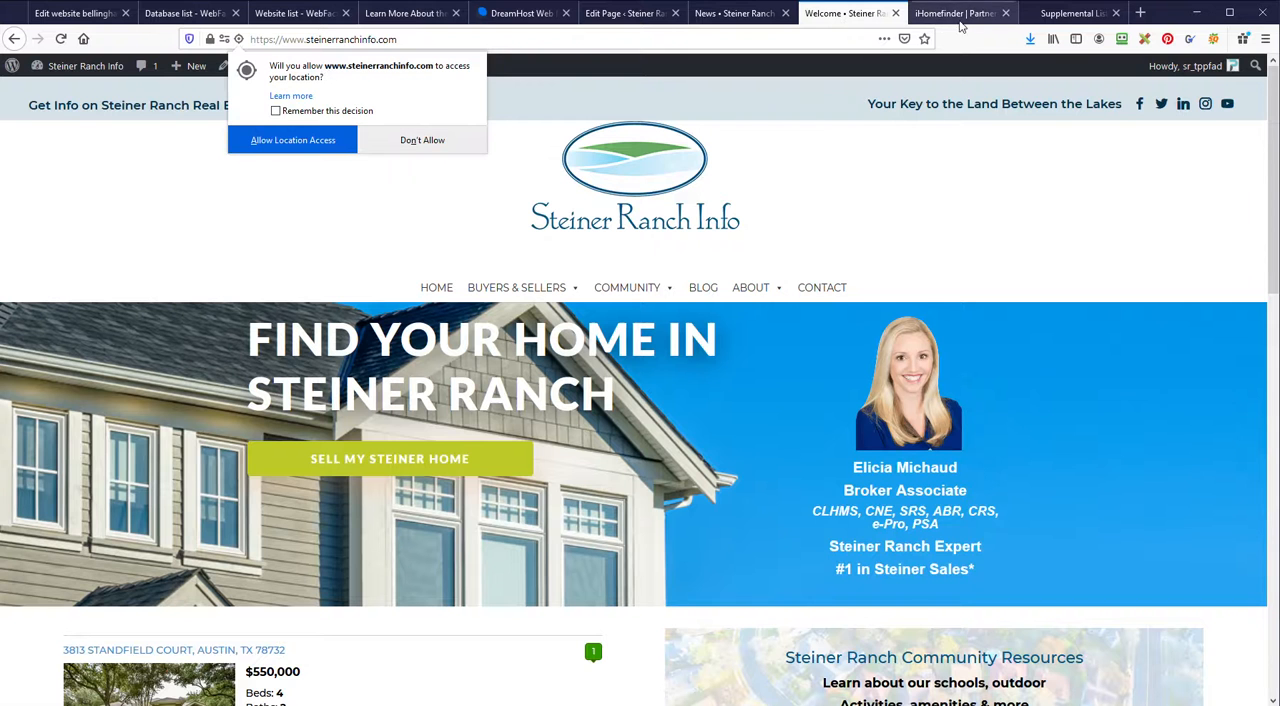
pyautogui.click(1070, 14)
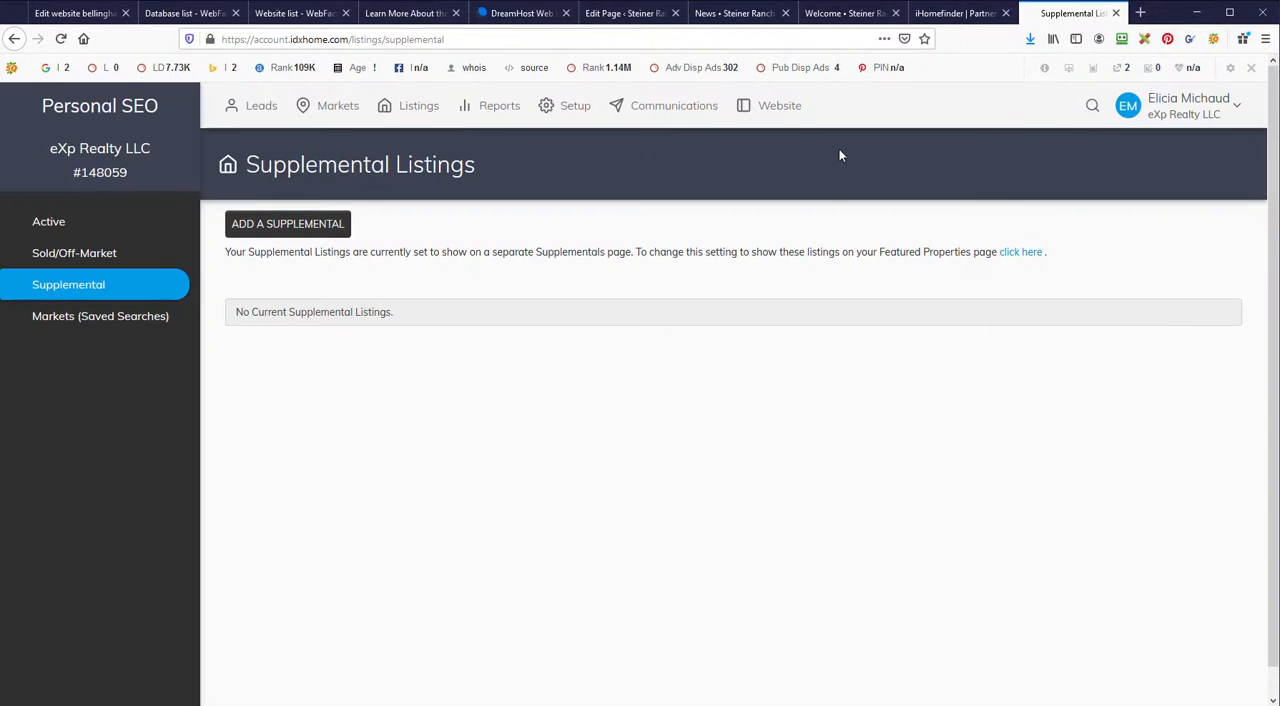